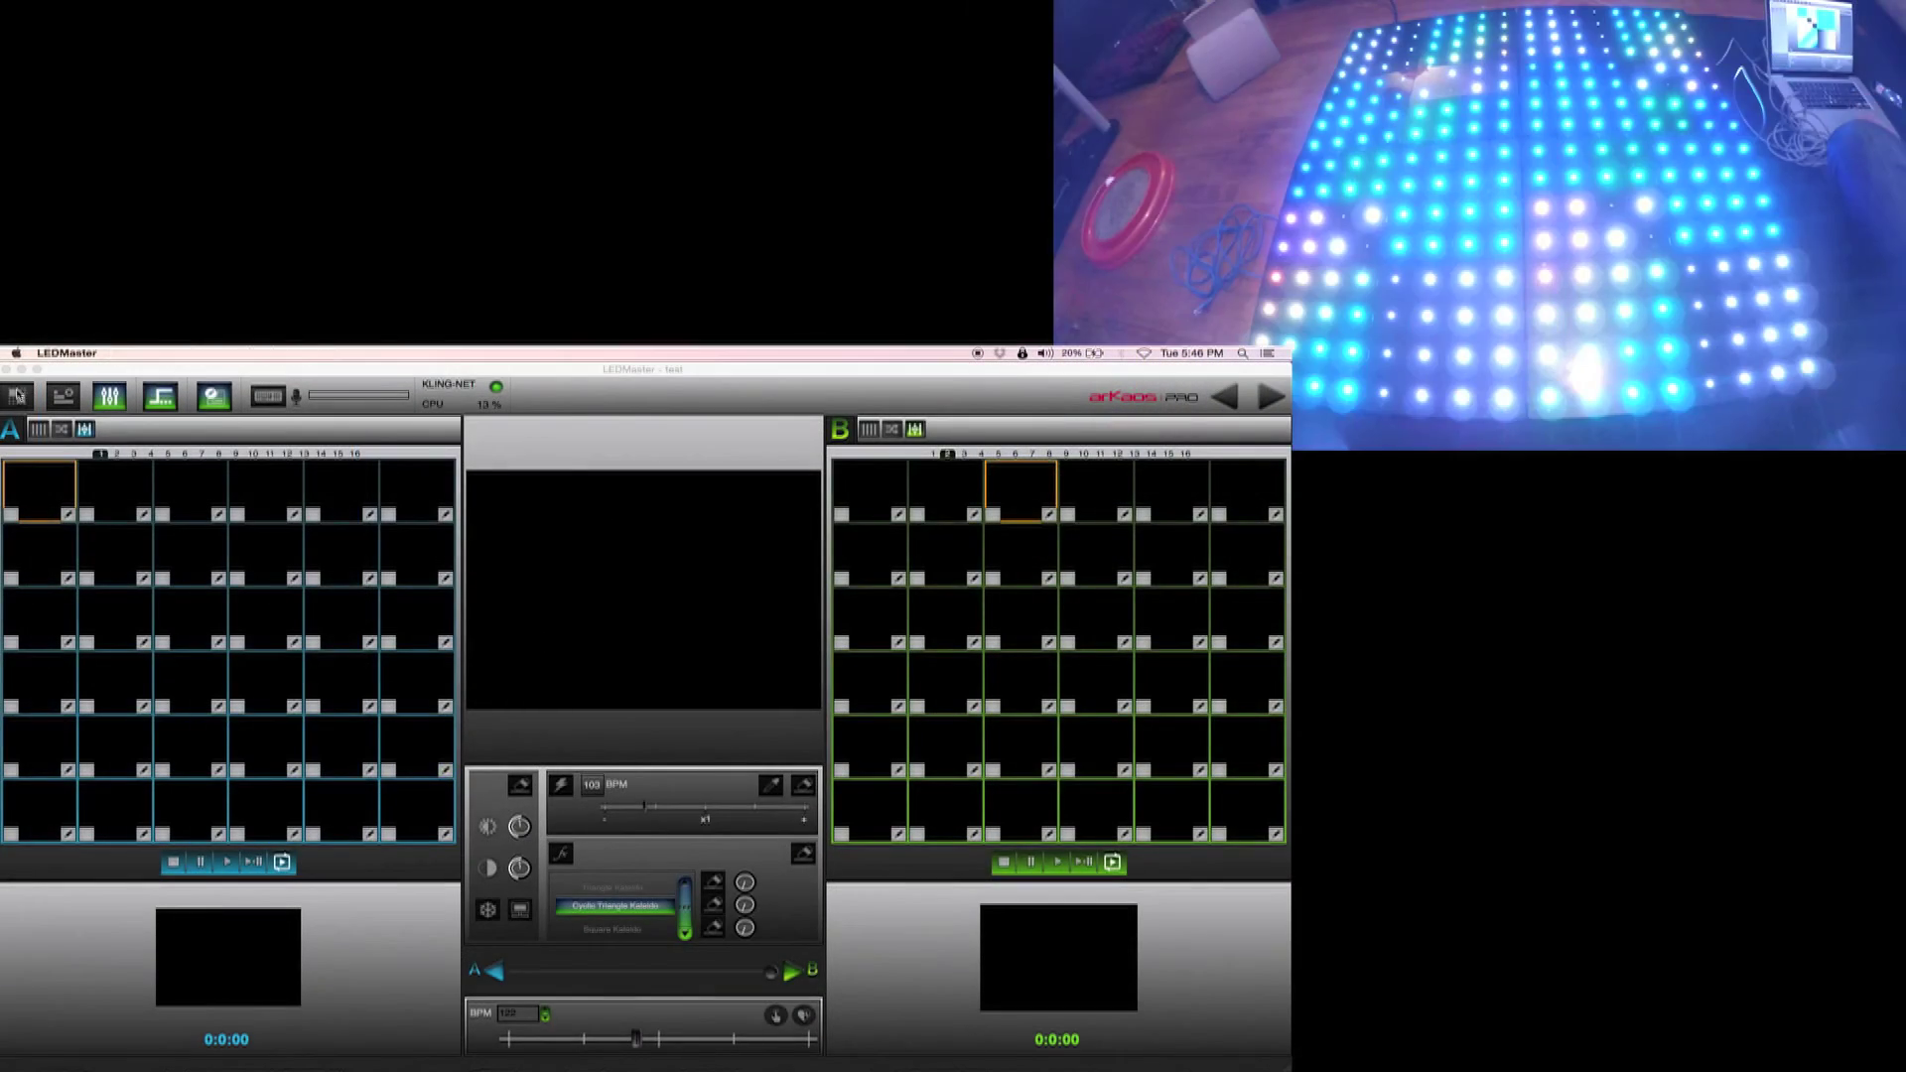
# Switch from the deck view to the LED mapping canvas showing the test pattern and four Elation 8x8 panels
pyautogui.click(17, 394)
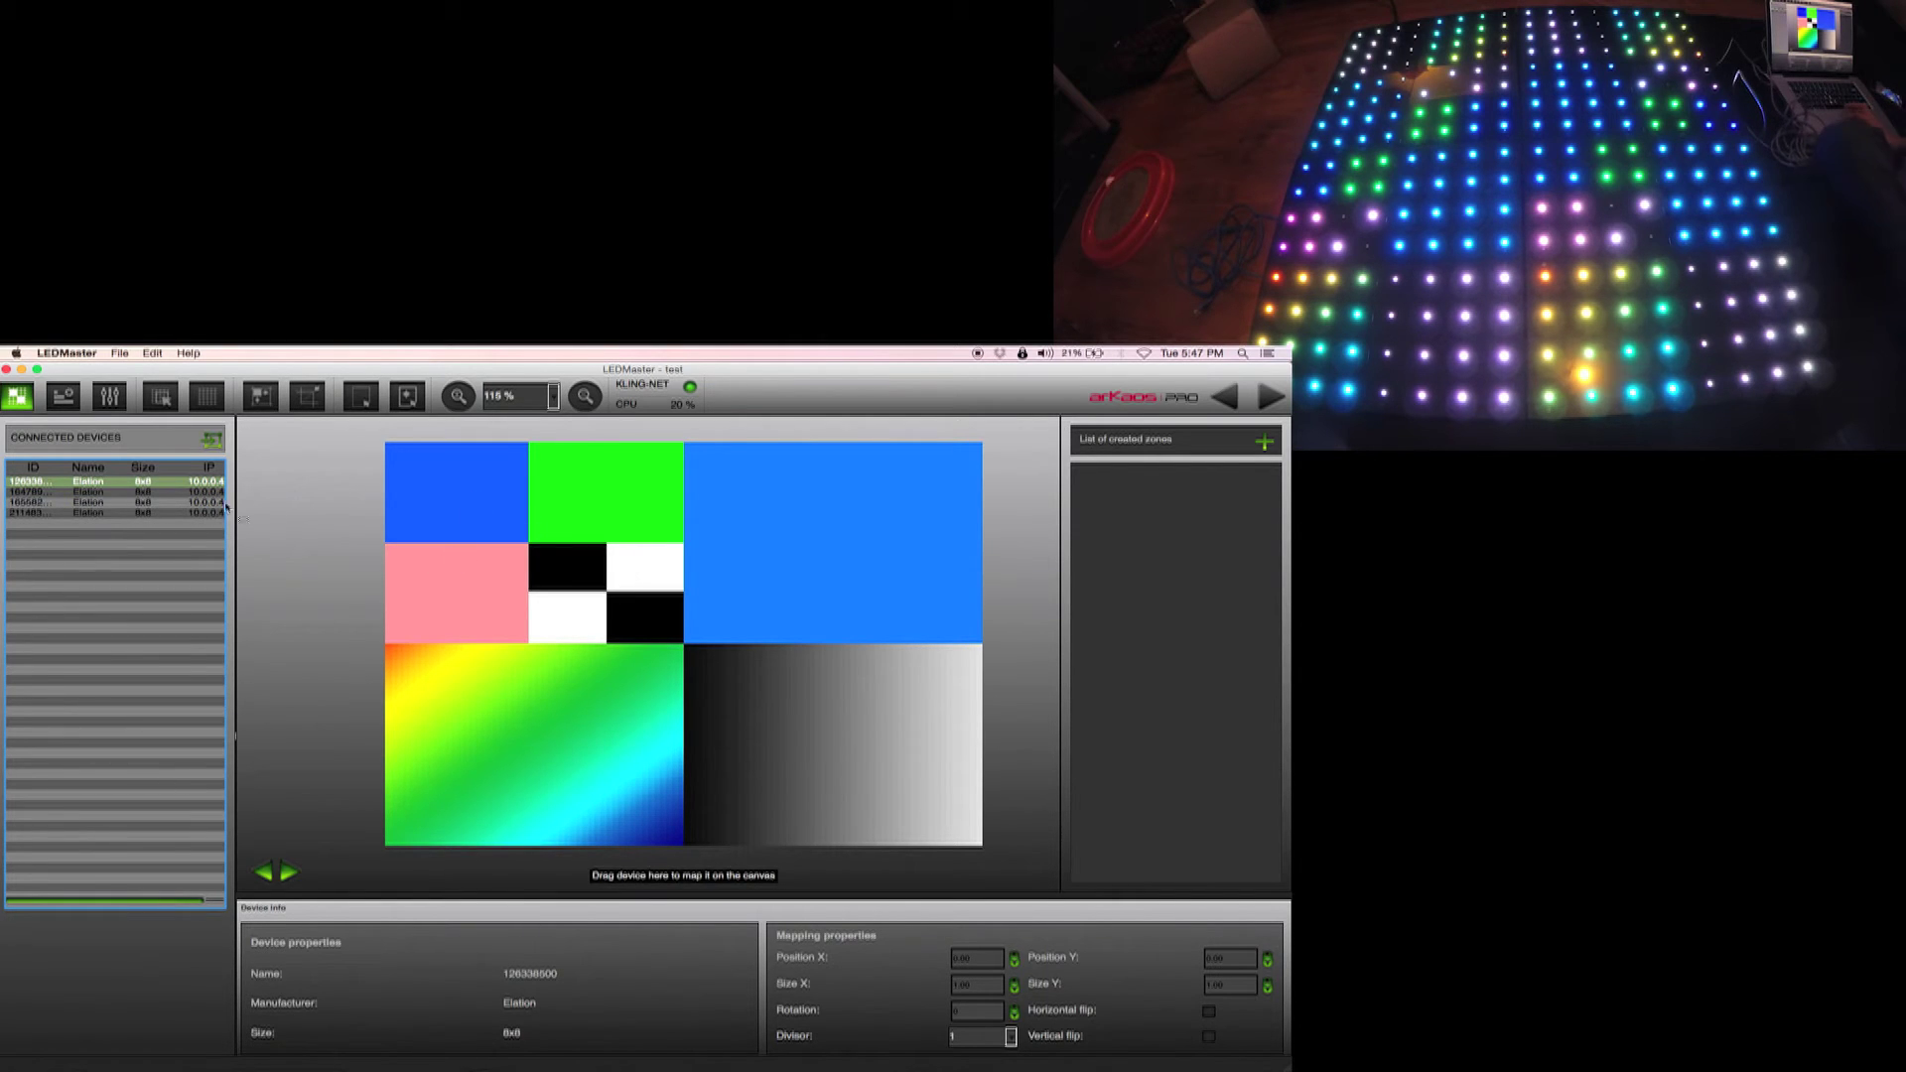
# Place the first Elation panel on the canvas and set its rotation to 180°
pyautogui.moveTo(102, 482)
pyautogui.mouseDown()
pyautogui.moveTo(540, 545)
pyautogui.moveTo(502, 519)
pyautogui.moveTo(528, 504)
pyautogui.mouseUp()
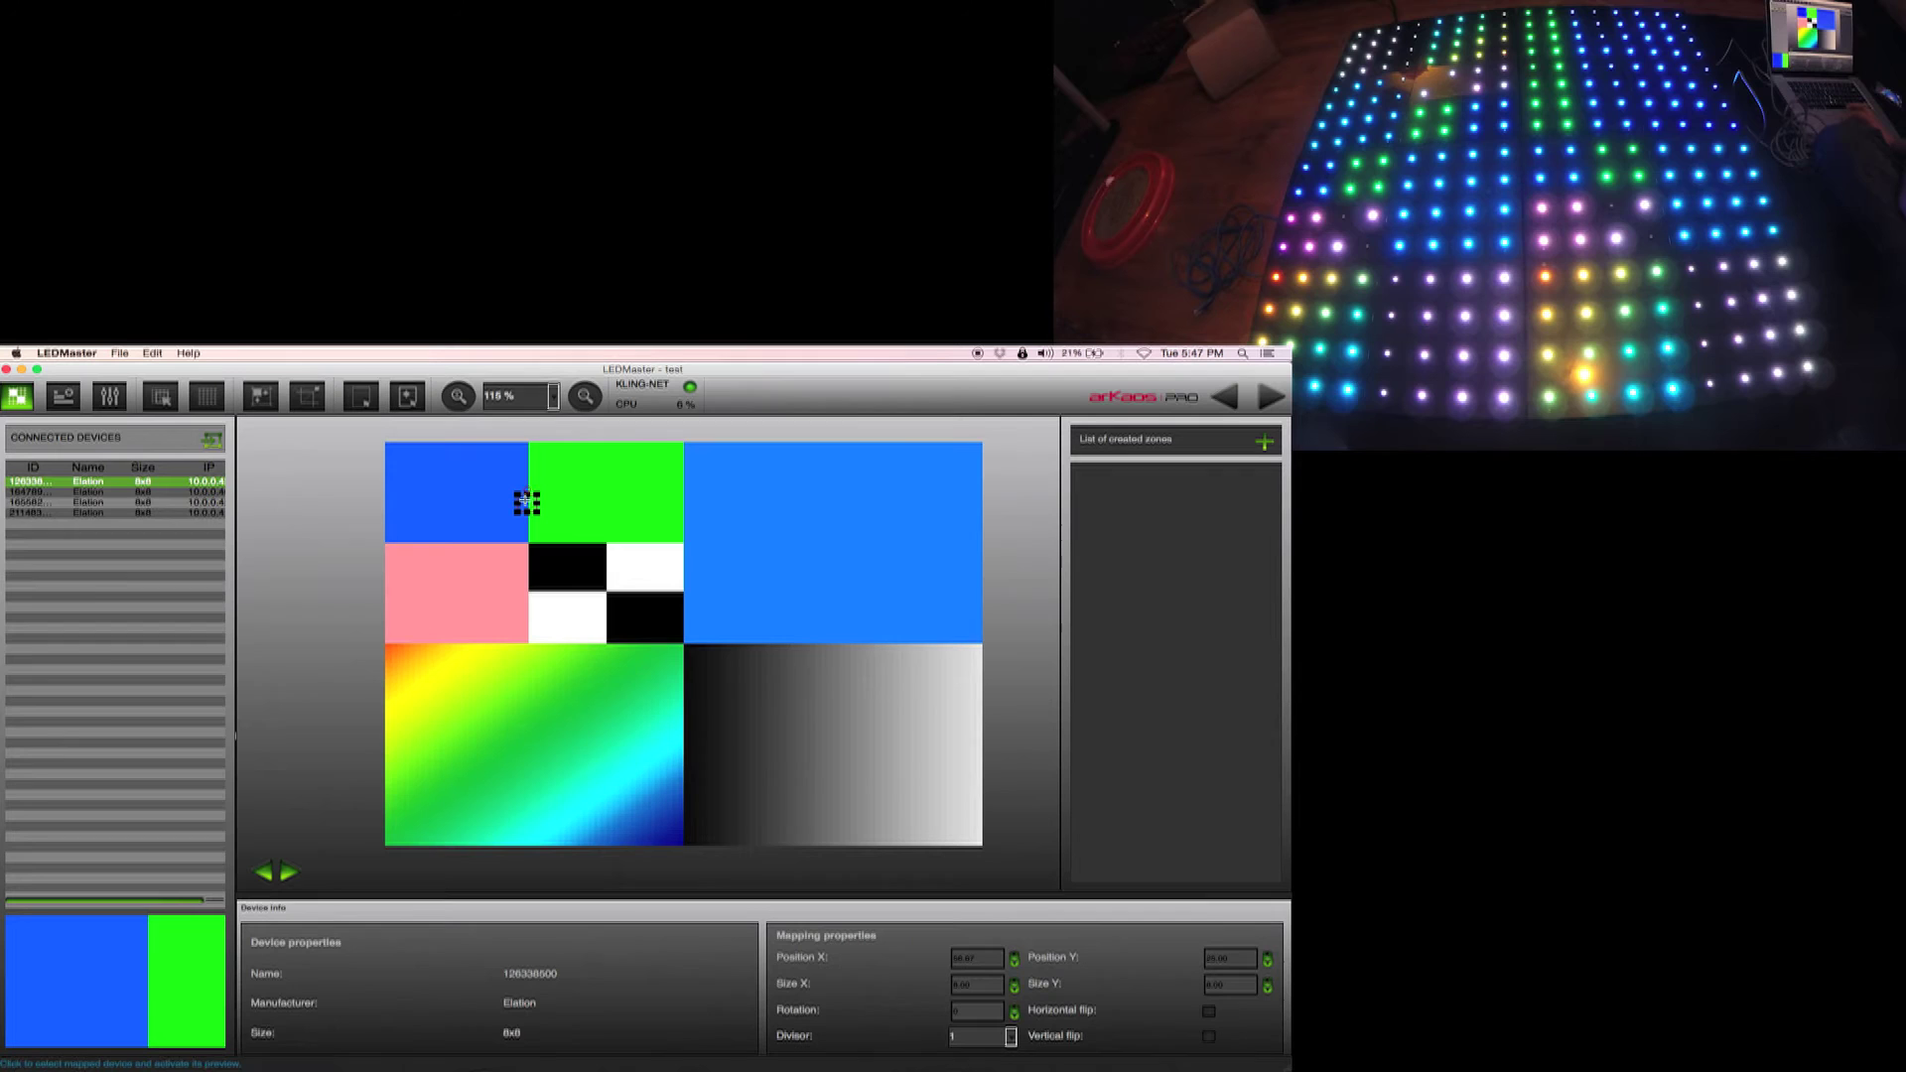
pyautogui.moveTo(527, 503); pyautogui.dragTo(532, 507)
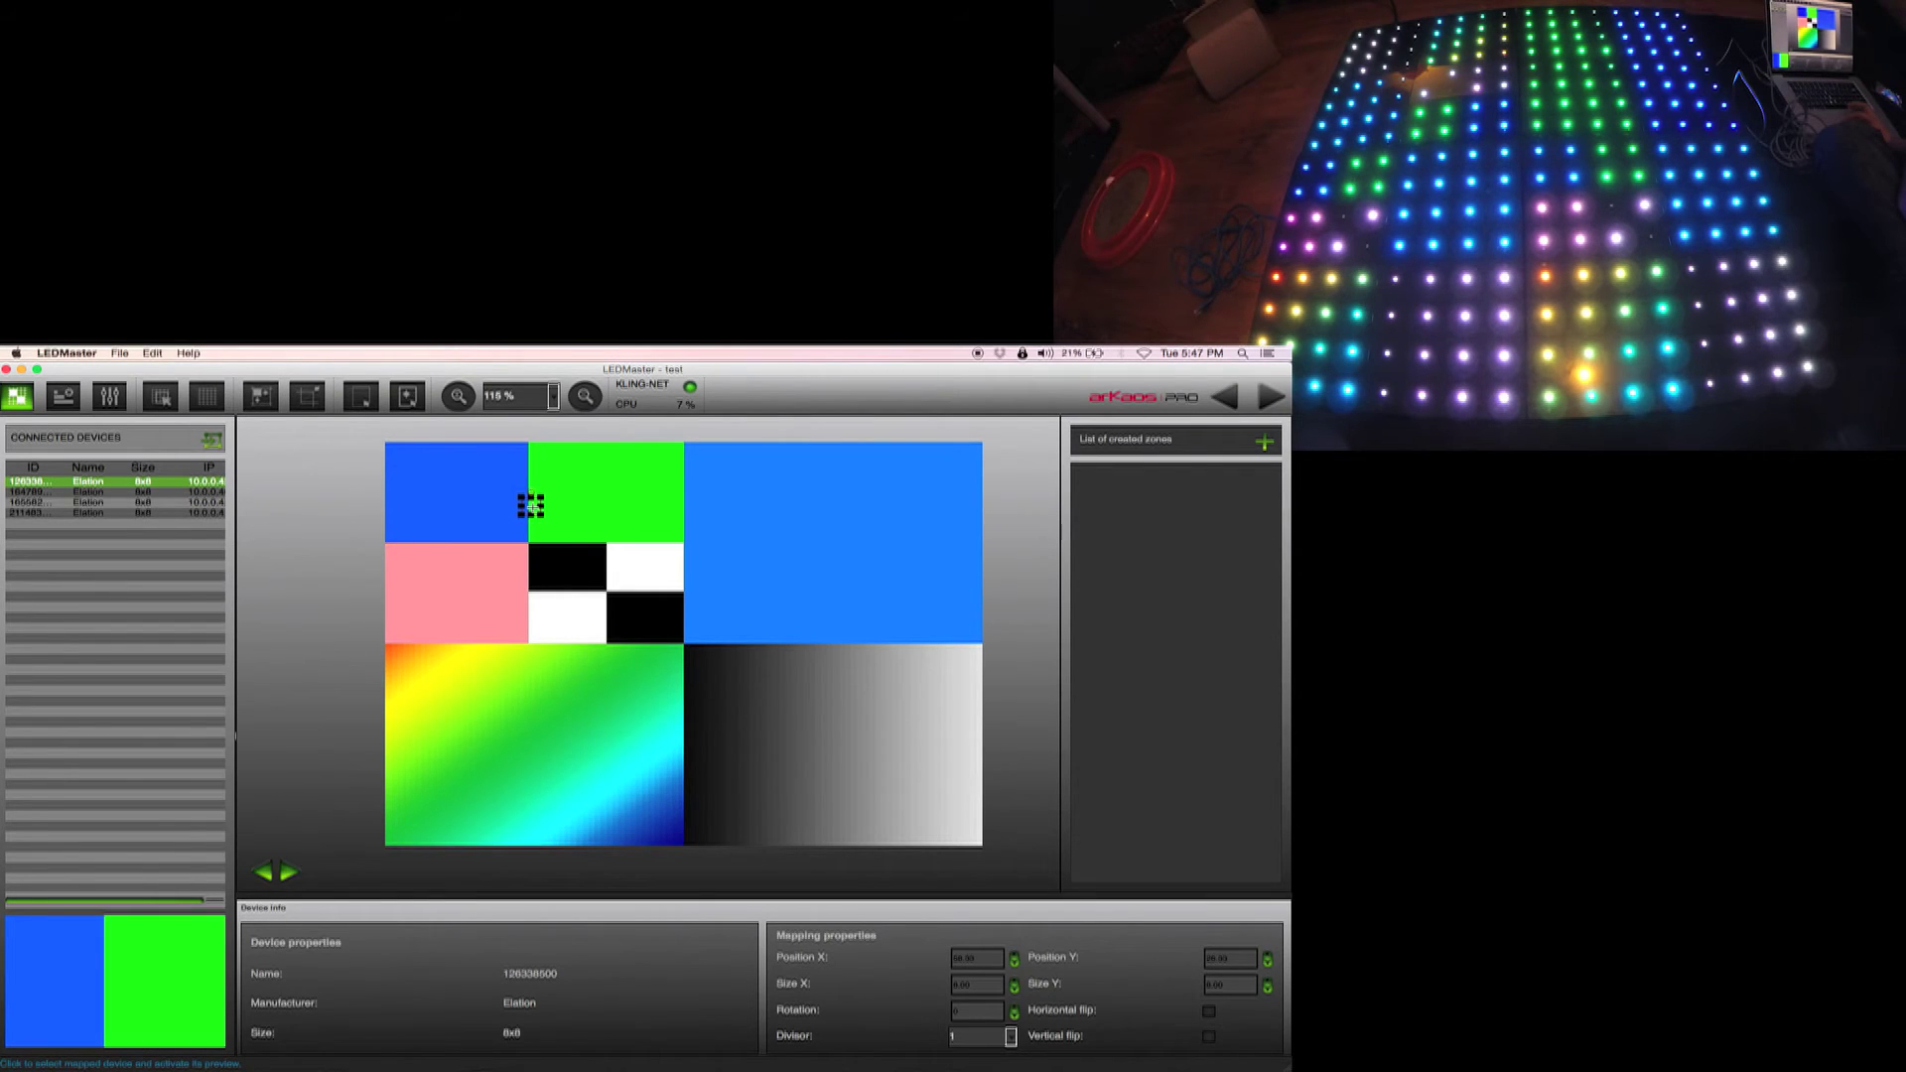
pyautogui.click(988, 1011)
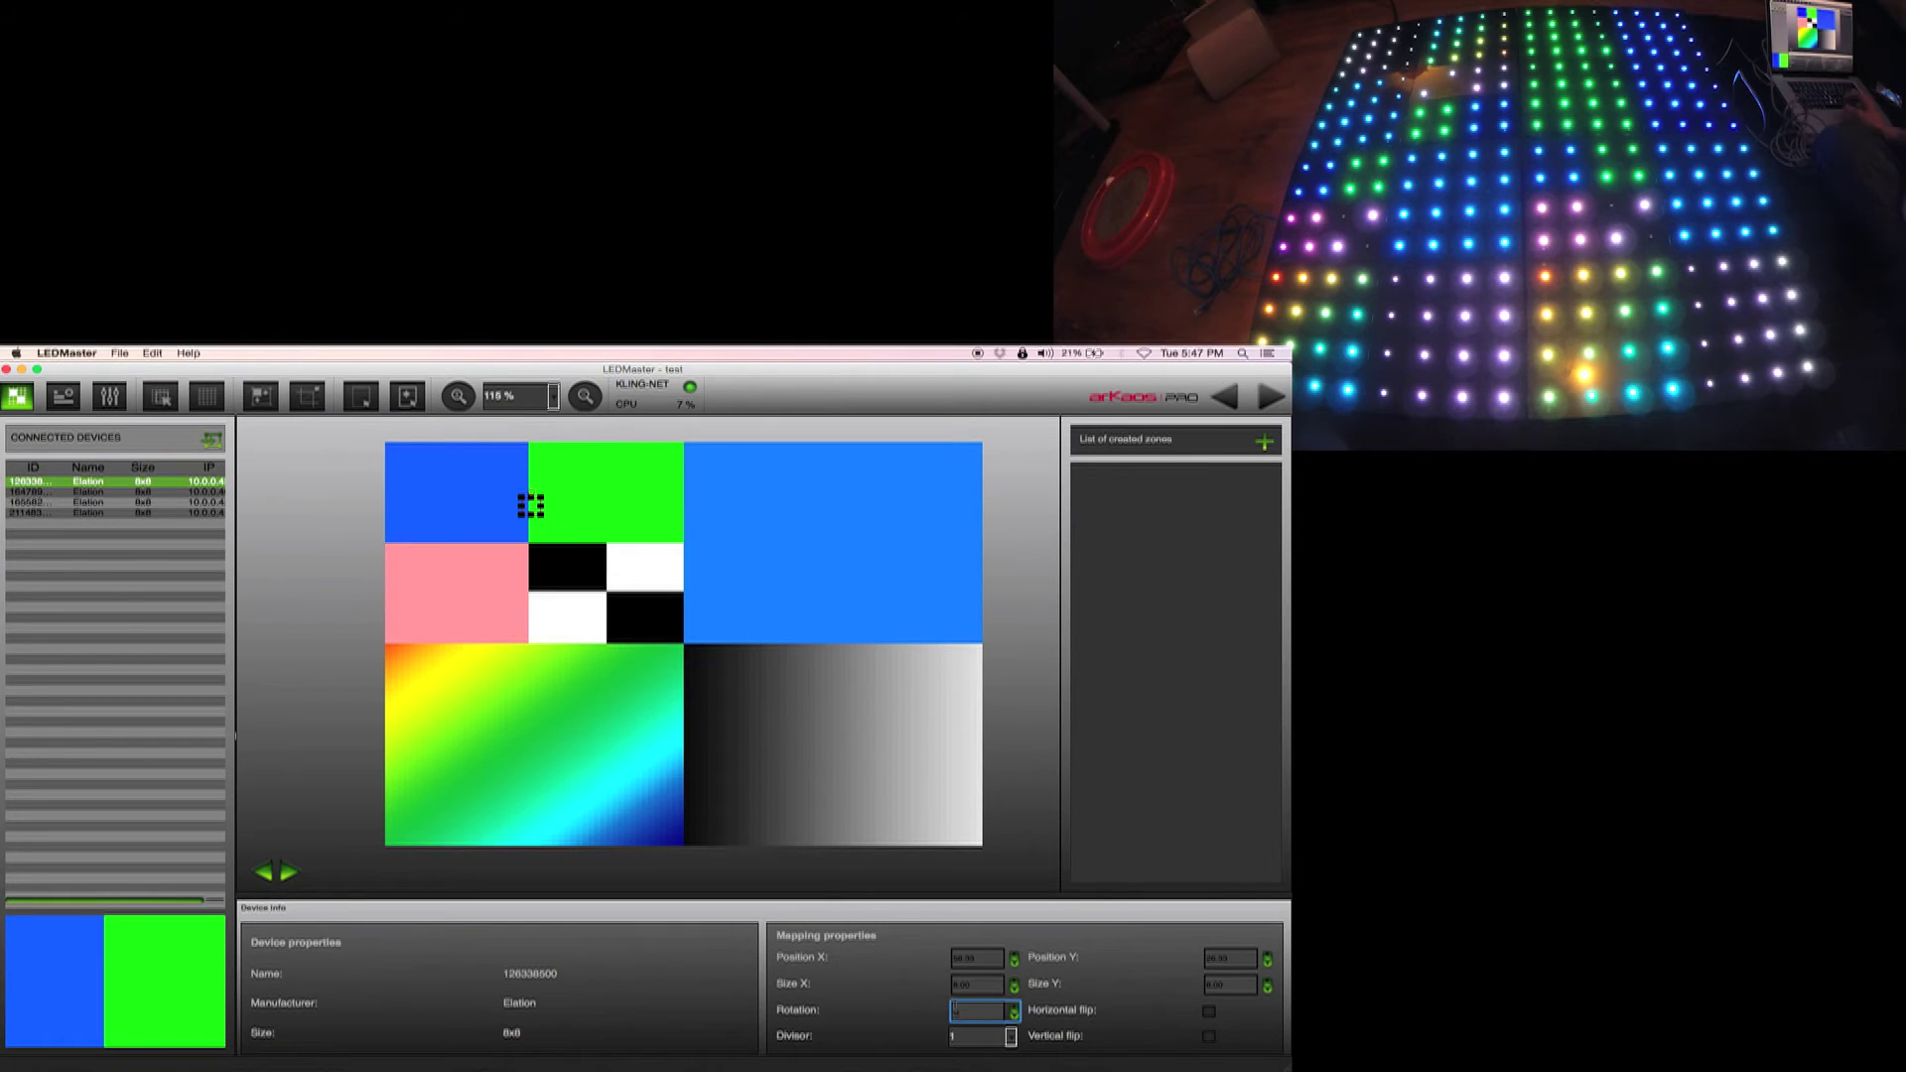
pyautogui.write('15')
pyautogui.press('Return')
pyautogui.write('180')
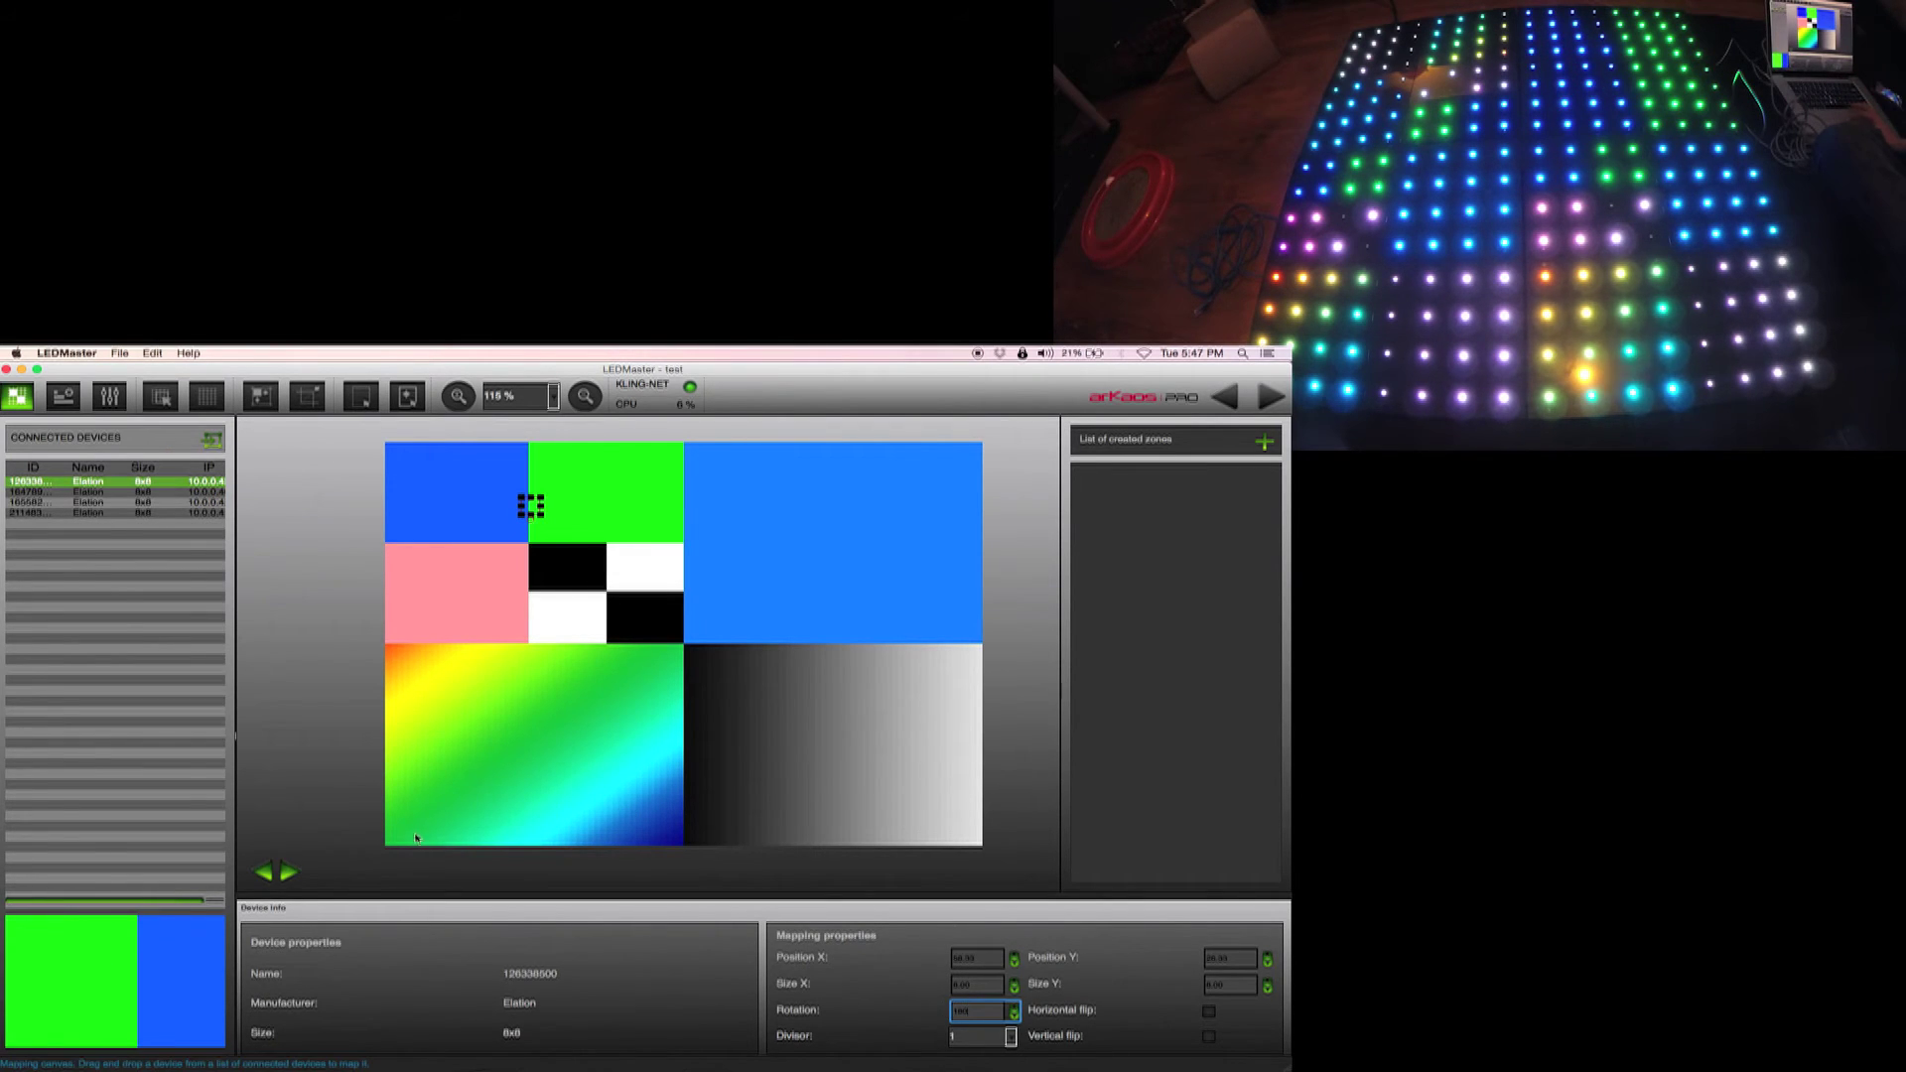
# Stretch the panel over the blue upper-right quadrant, zooming to 125% to align its left and top edges
pyautogui.moveTo(531, 505)
pyautogui.mouseDown()
pyautogui.moveTo(685, 477)
pyautogui.moveTo(697, 454)
pyautogui.mouseUp()
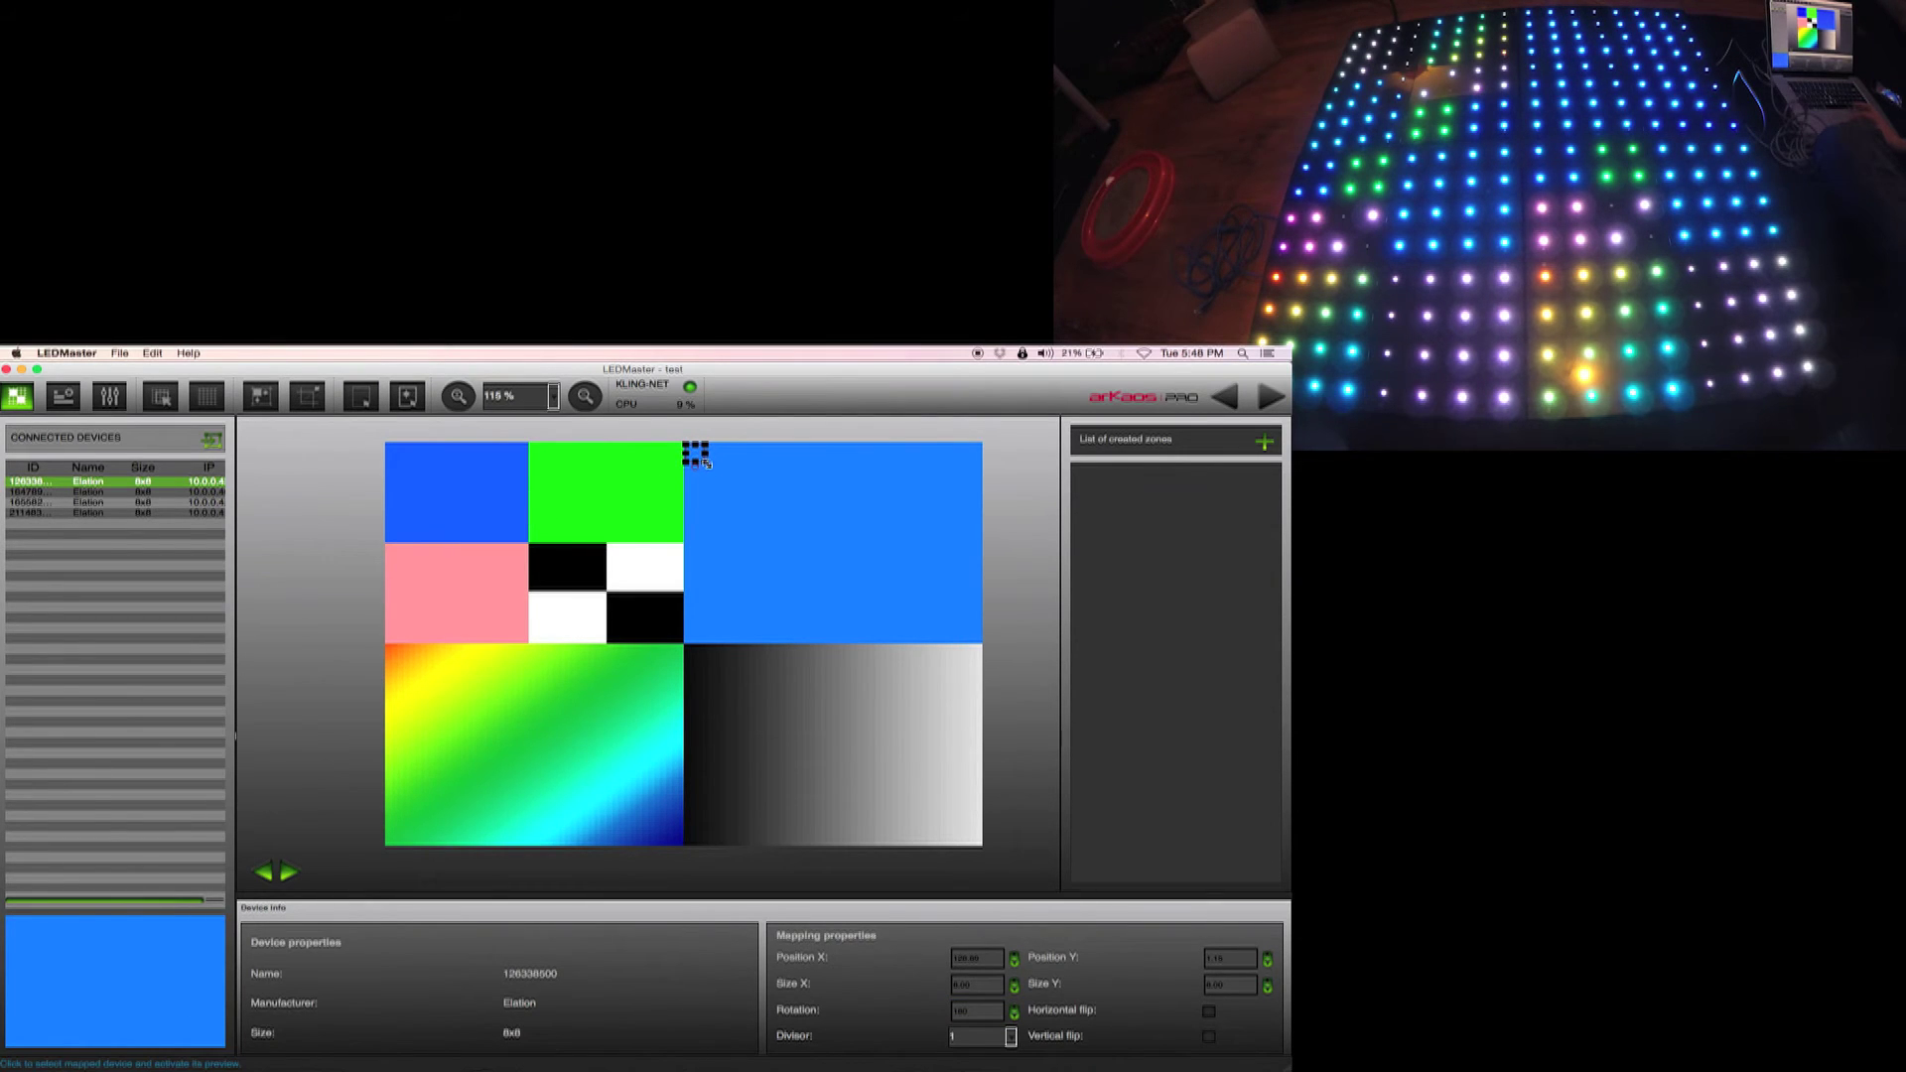
pyautogui.moveTo(859, 553)
pyautogui.mouseDown()
pyautogui.moveTo(949, 596)
pyautogui.moveTo(993, 630)
pyautogui.moveTo(983, 647)
pyautogui.mouseUp()
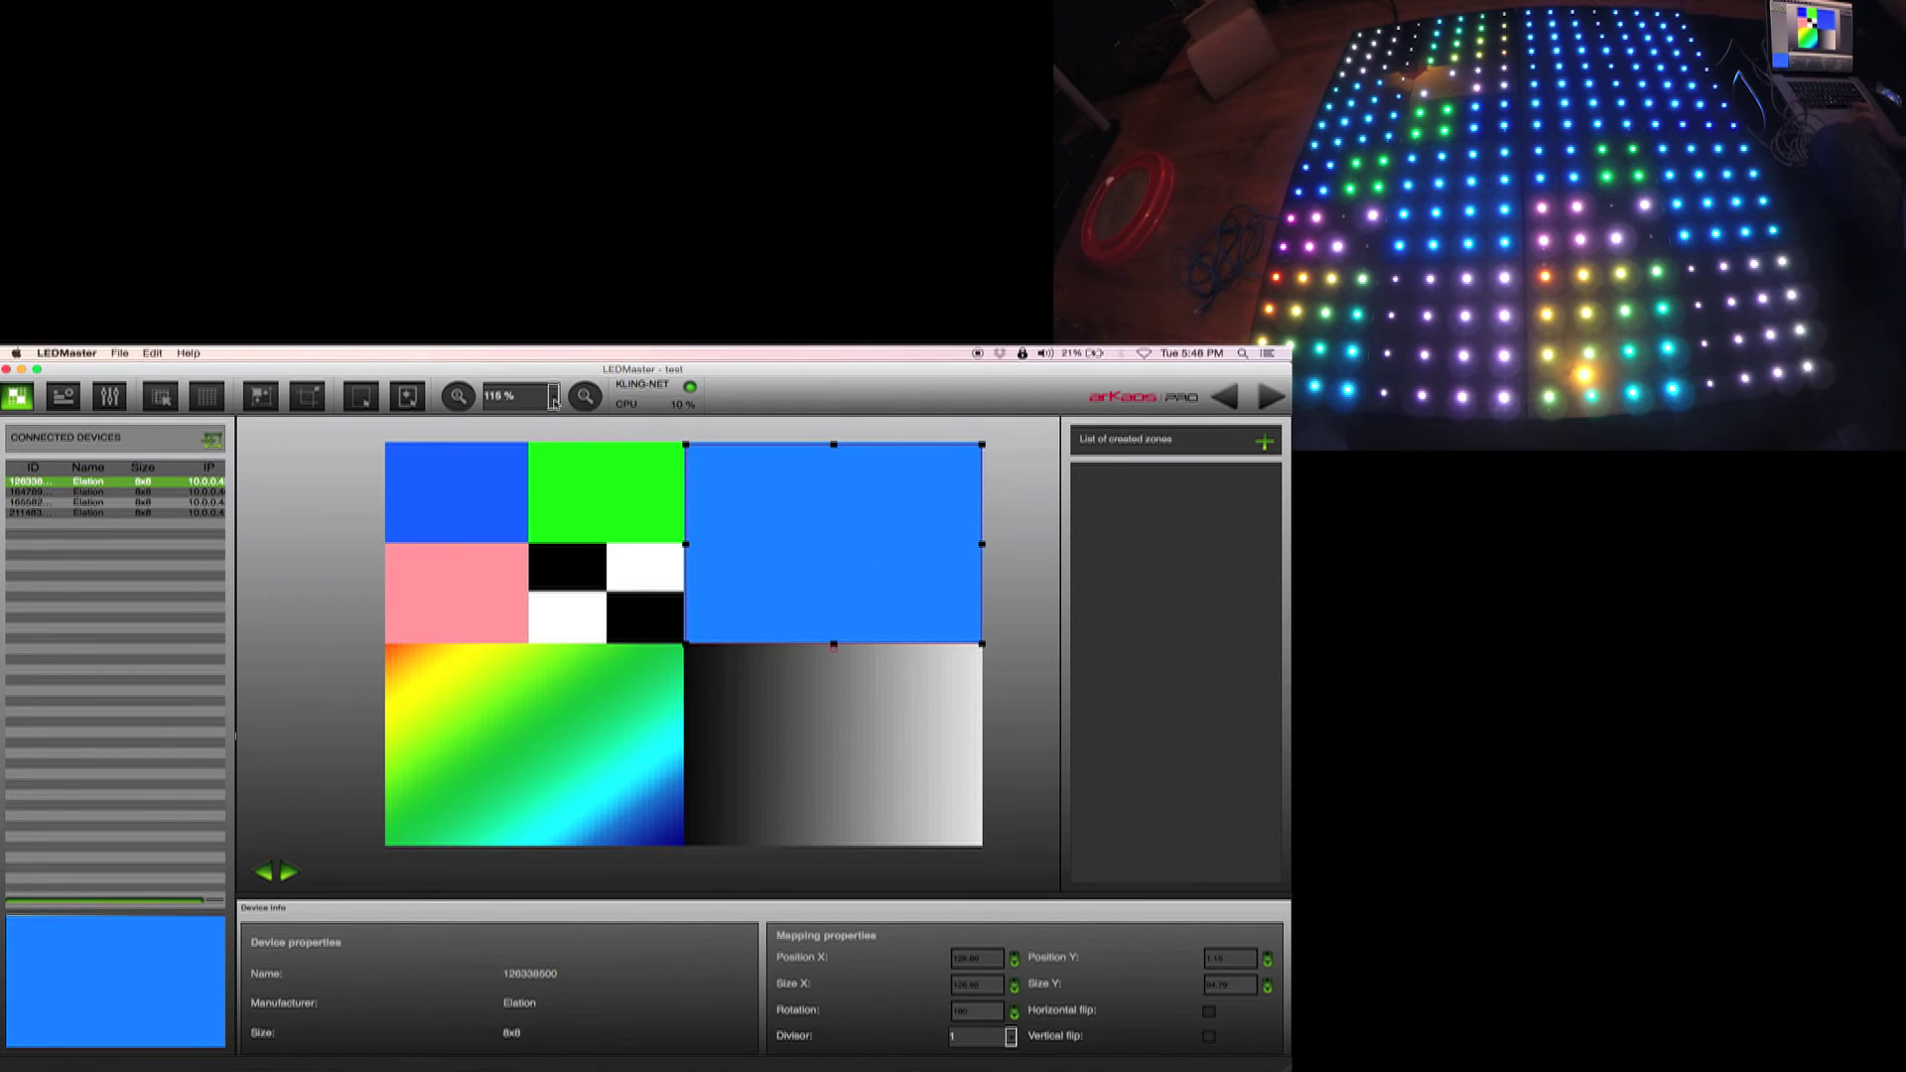
pyautogui.click(457, 396)
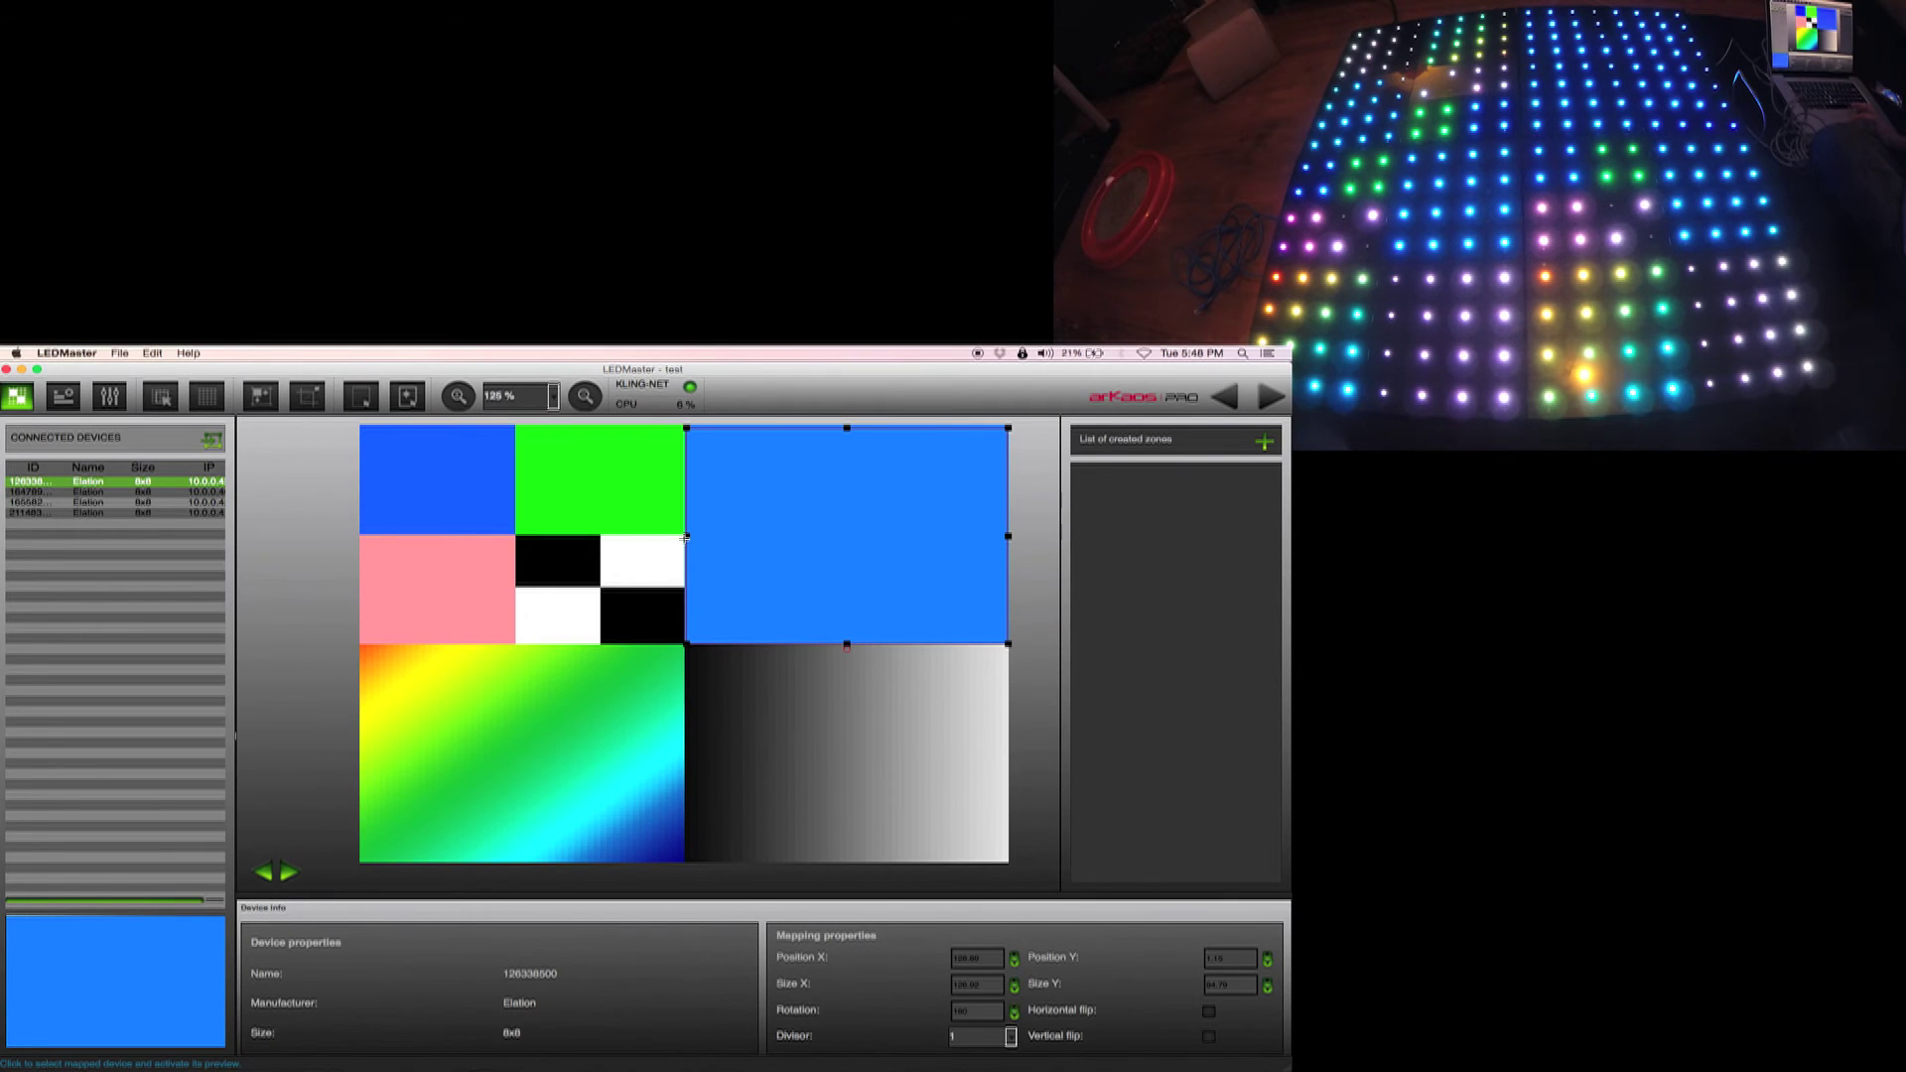
pyautogui.moveTo(685, 537); pyautogui.dragTo(681, 539)
pyautogui.moveTo(846, 429); pyautogui.dragTo(846, 426)
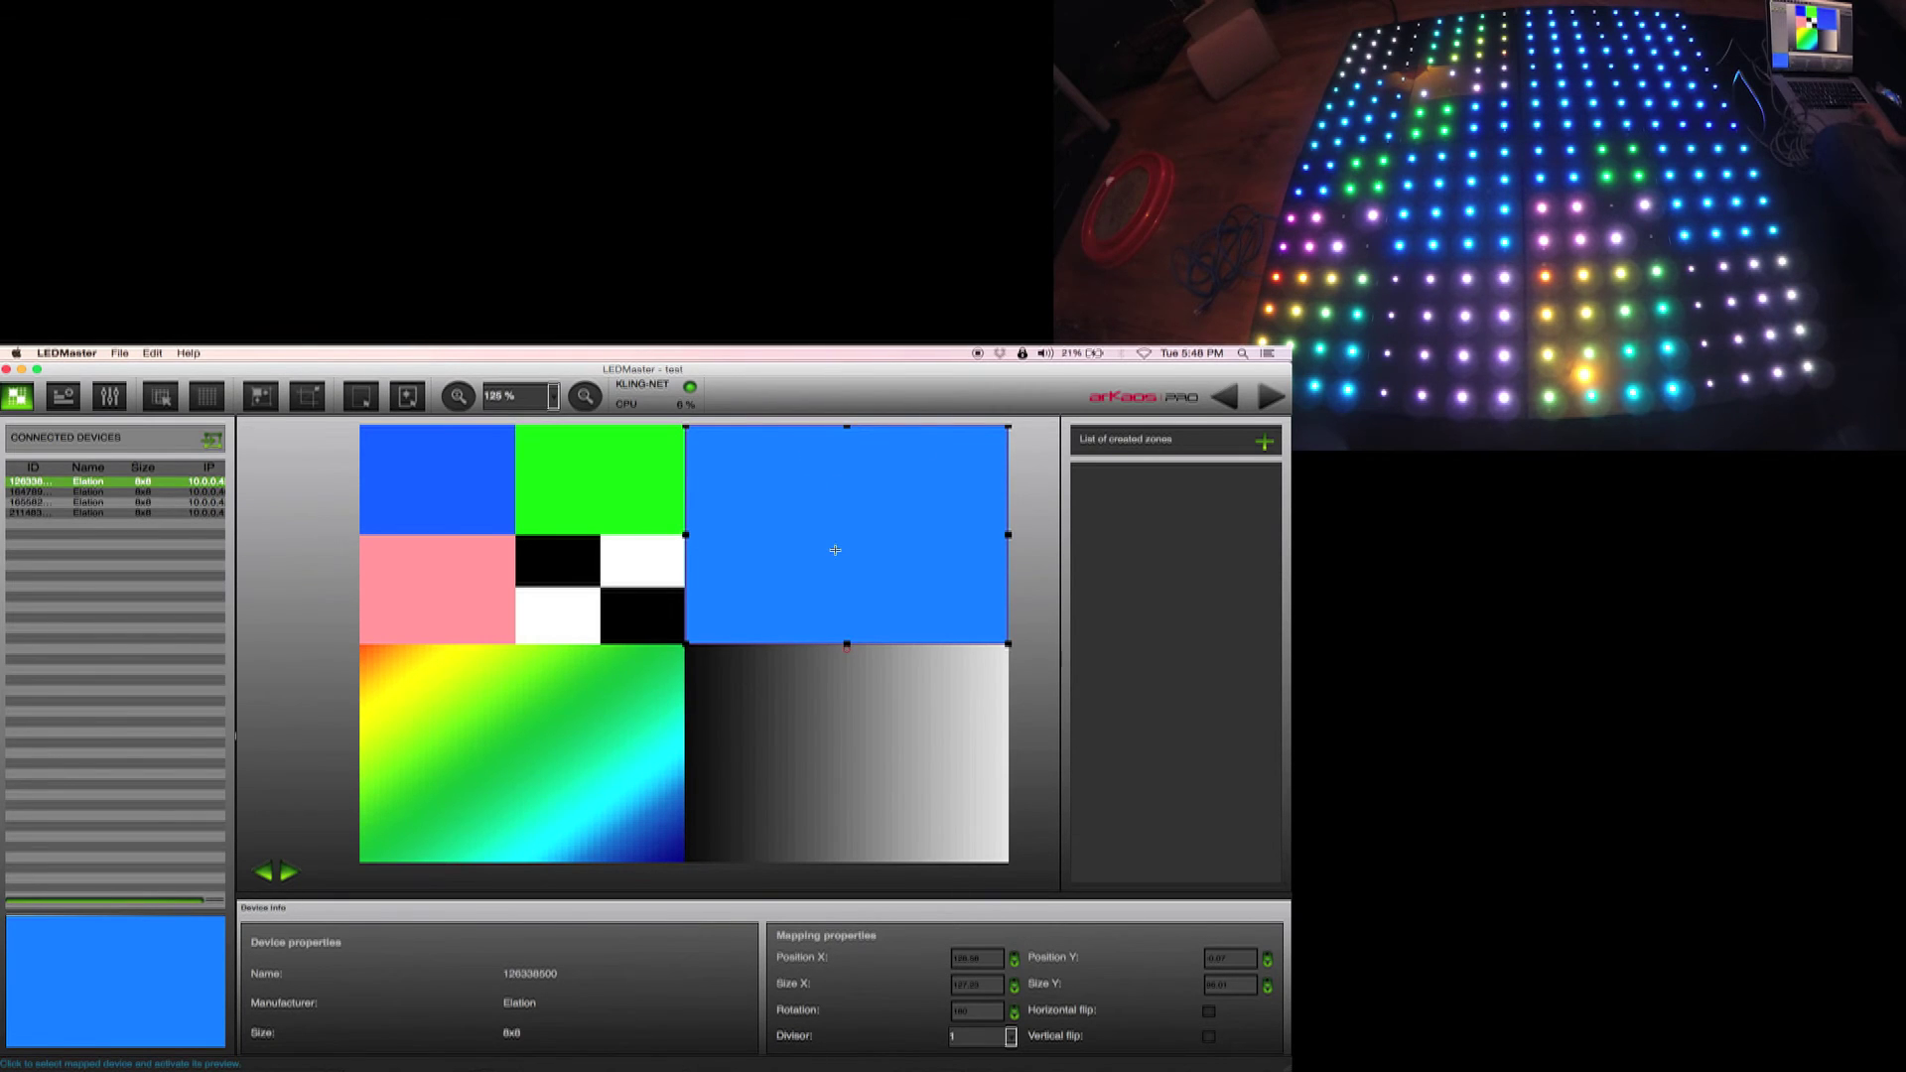
# Place the second Elation panel, rotate it 180°, and fit it over the upper-left quadrant
pyautogui.click(94, 492)
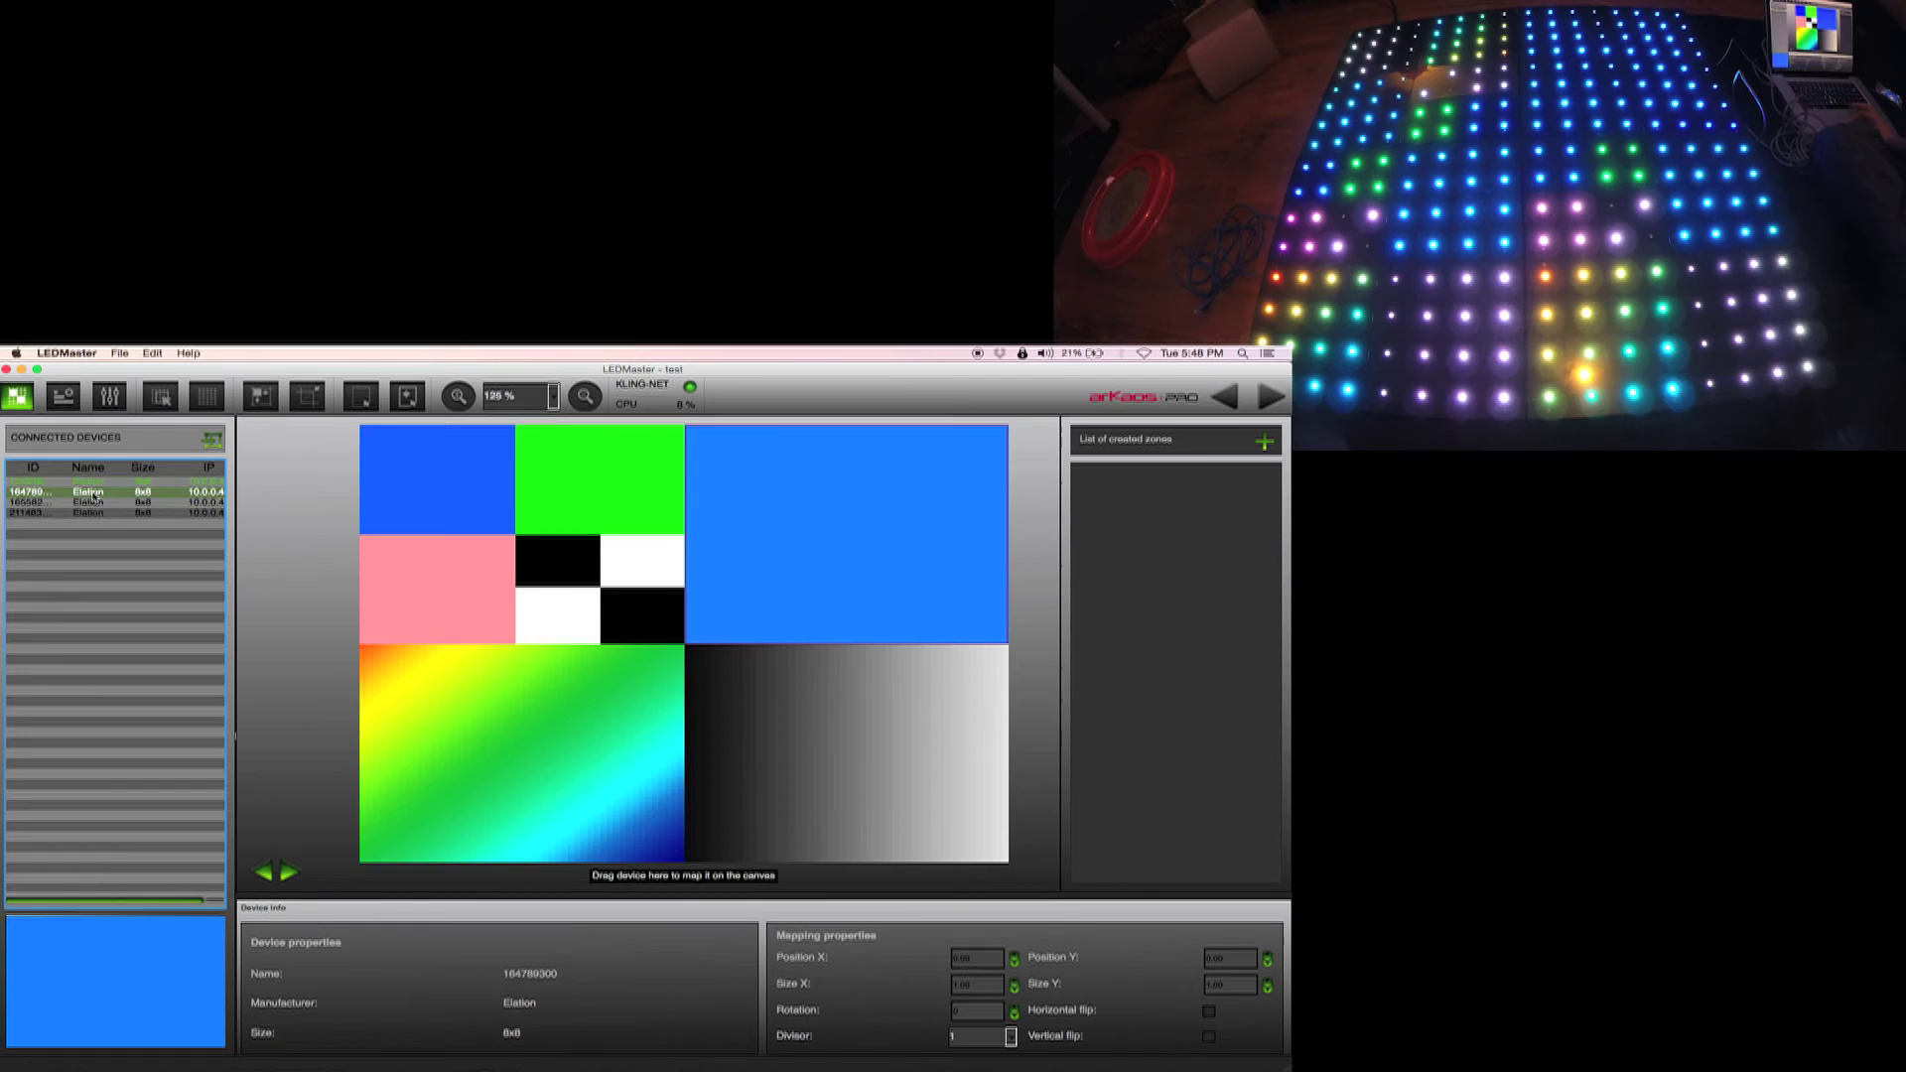
pyautogui.moveTo(367, 554); pyautogui.dragTo(440, 499)
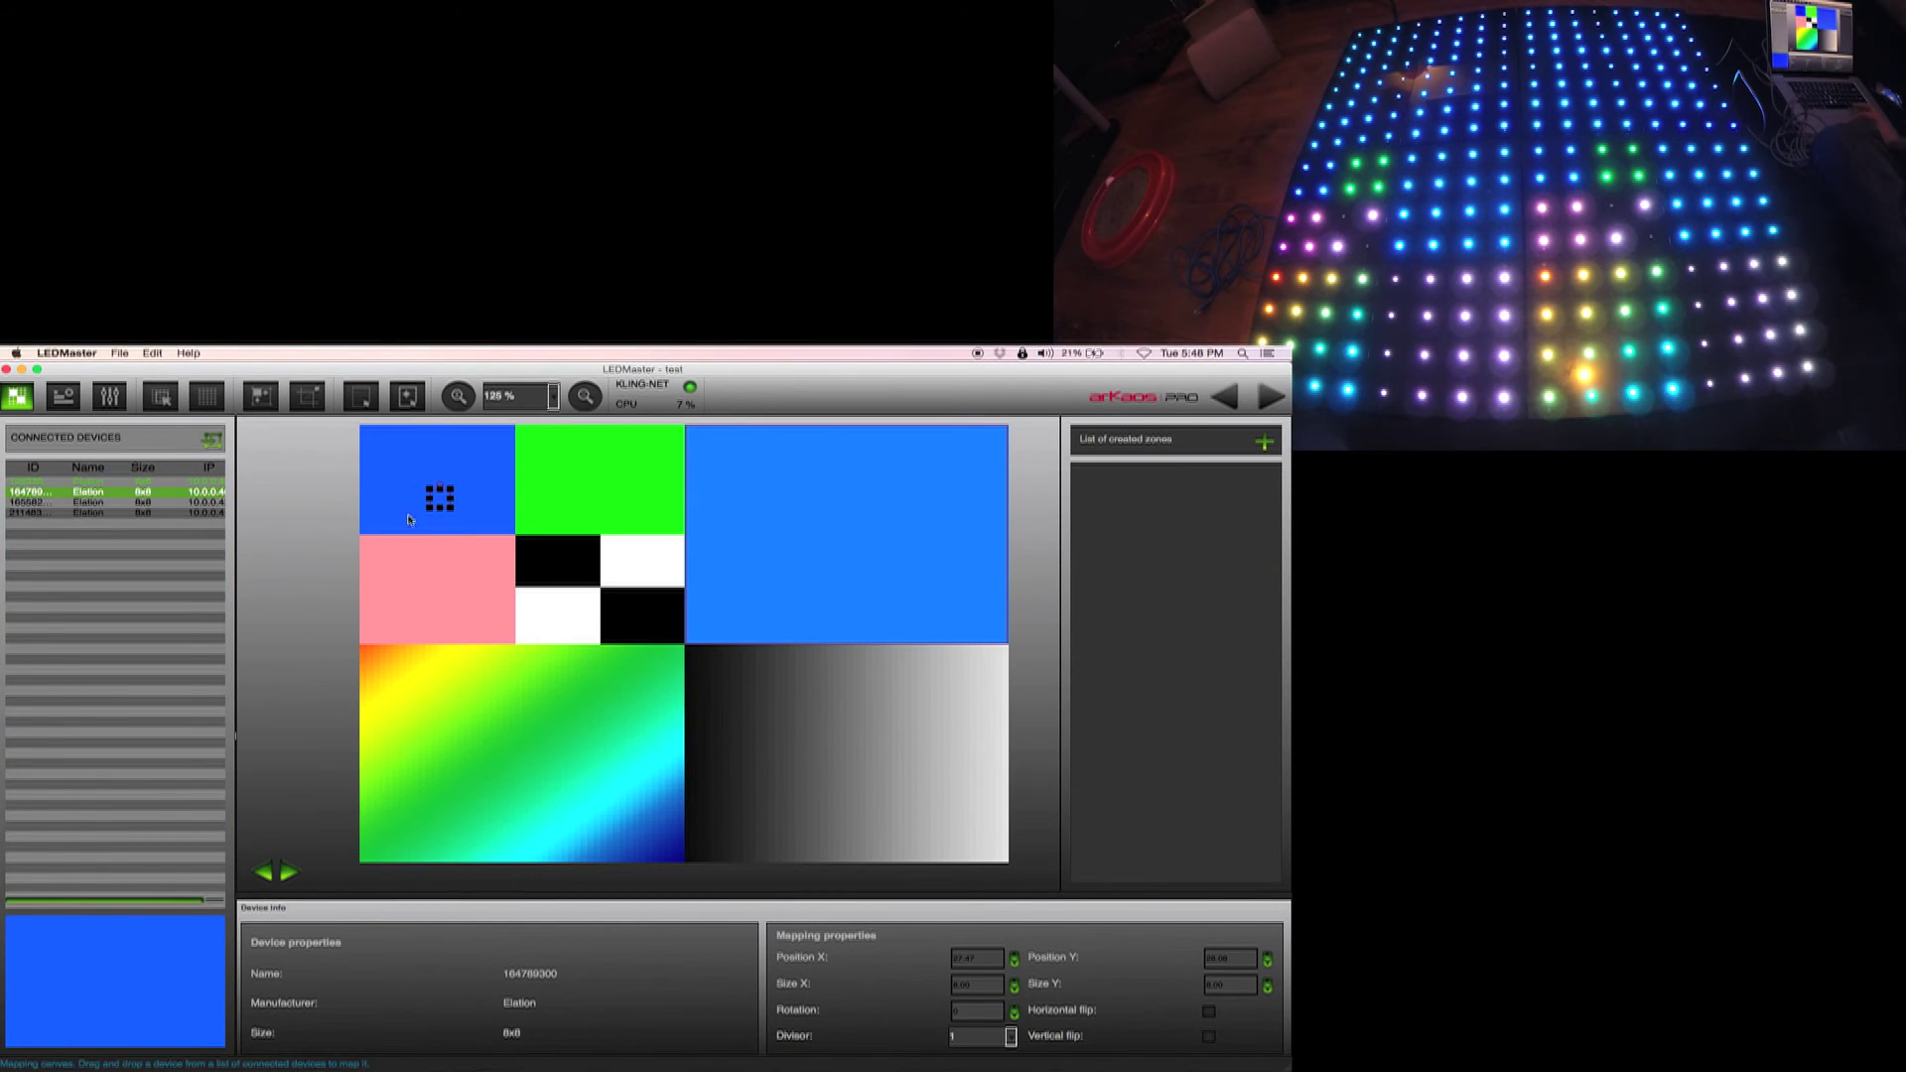
pyautogui.moveTo(444, 504); pyautogui.dragTo(517, 496)
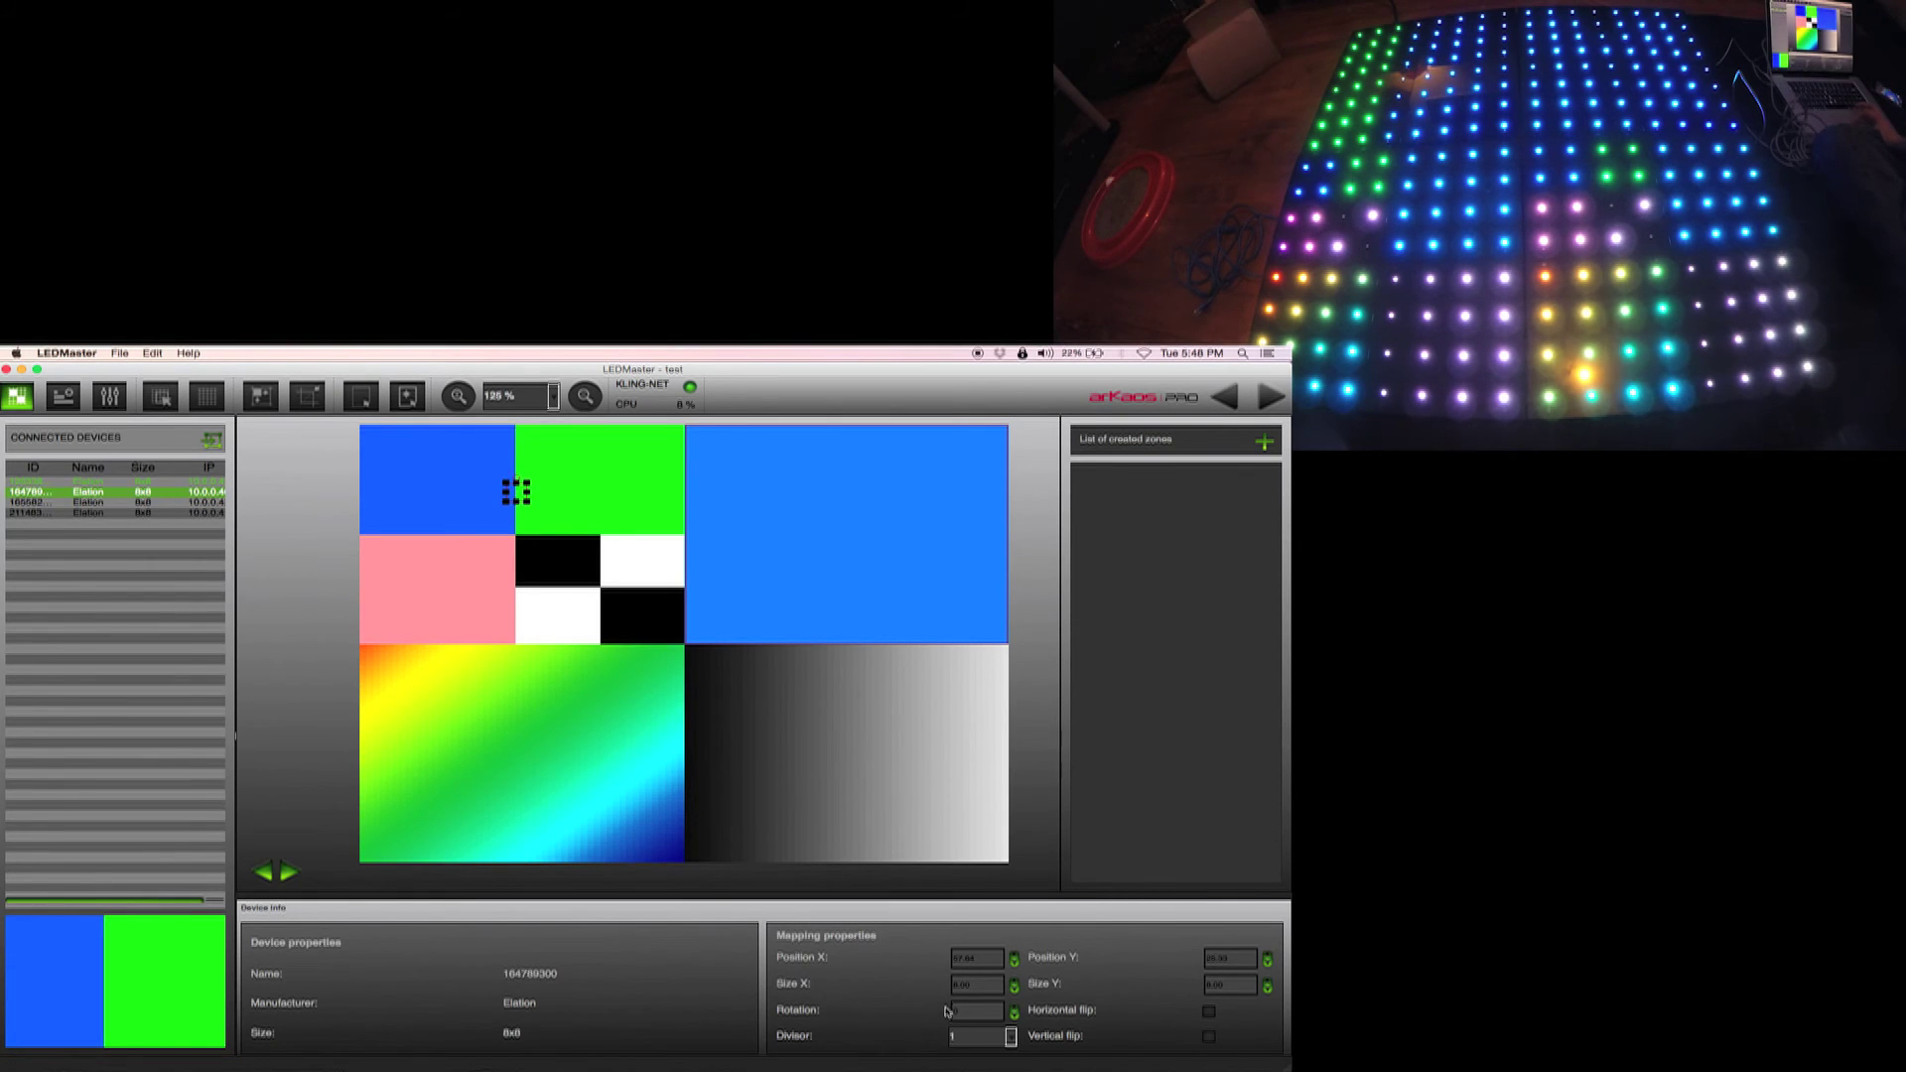
pyautogui.click(976, 1010)
pyautogui.write('15')
pyautogui.press('Return')
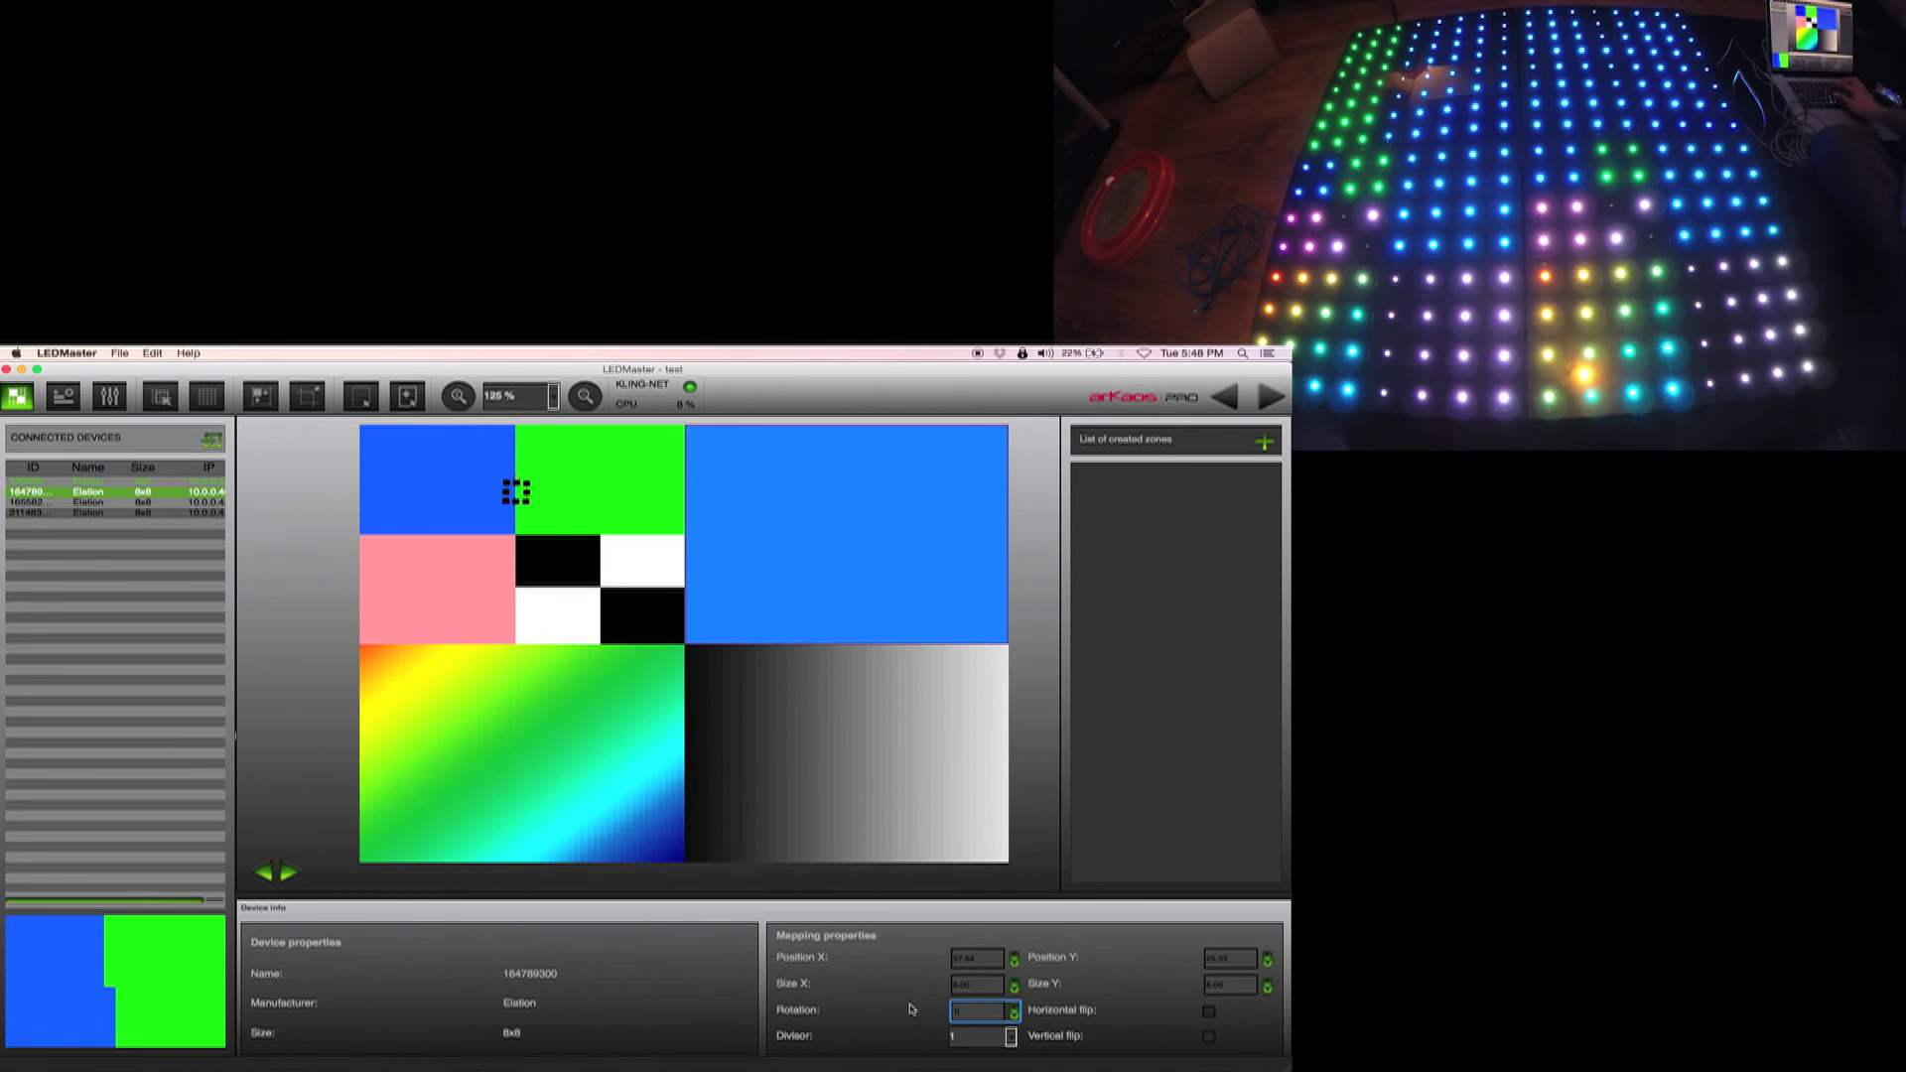
pyautogui.write('180')
pyautogui.moveTo(510, 489)
pyautogui.mouseDown()
pyautogui.moveTo(368, 432)
pyautogui.moveTo(687, 648)
pyautogui.mouseUp()
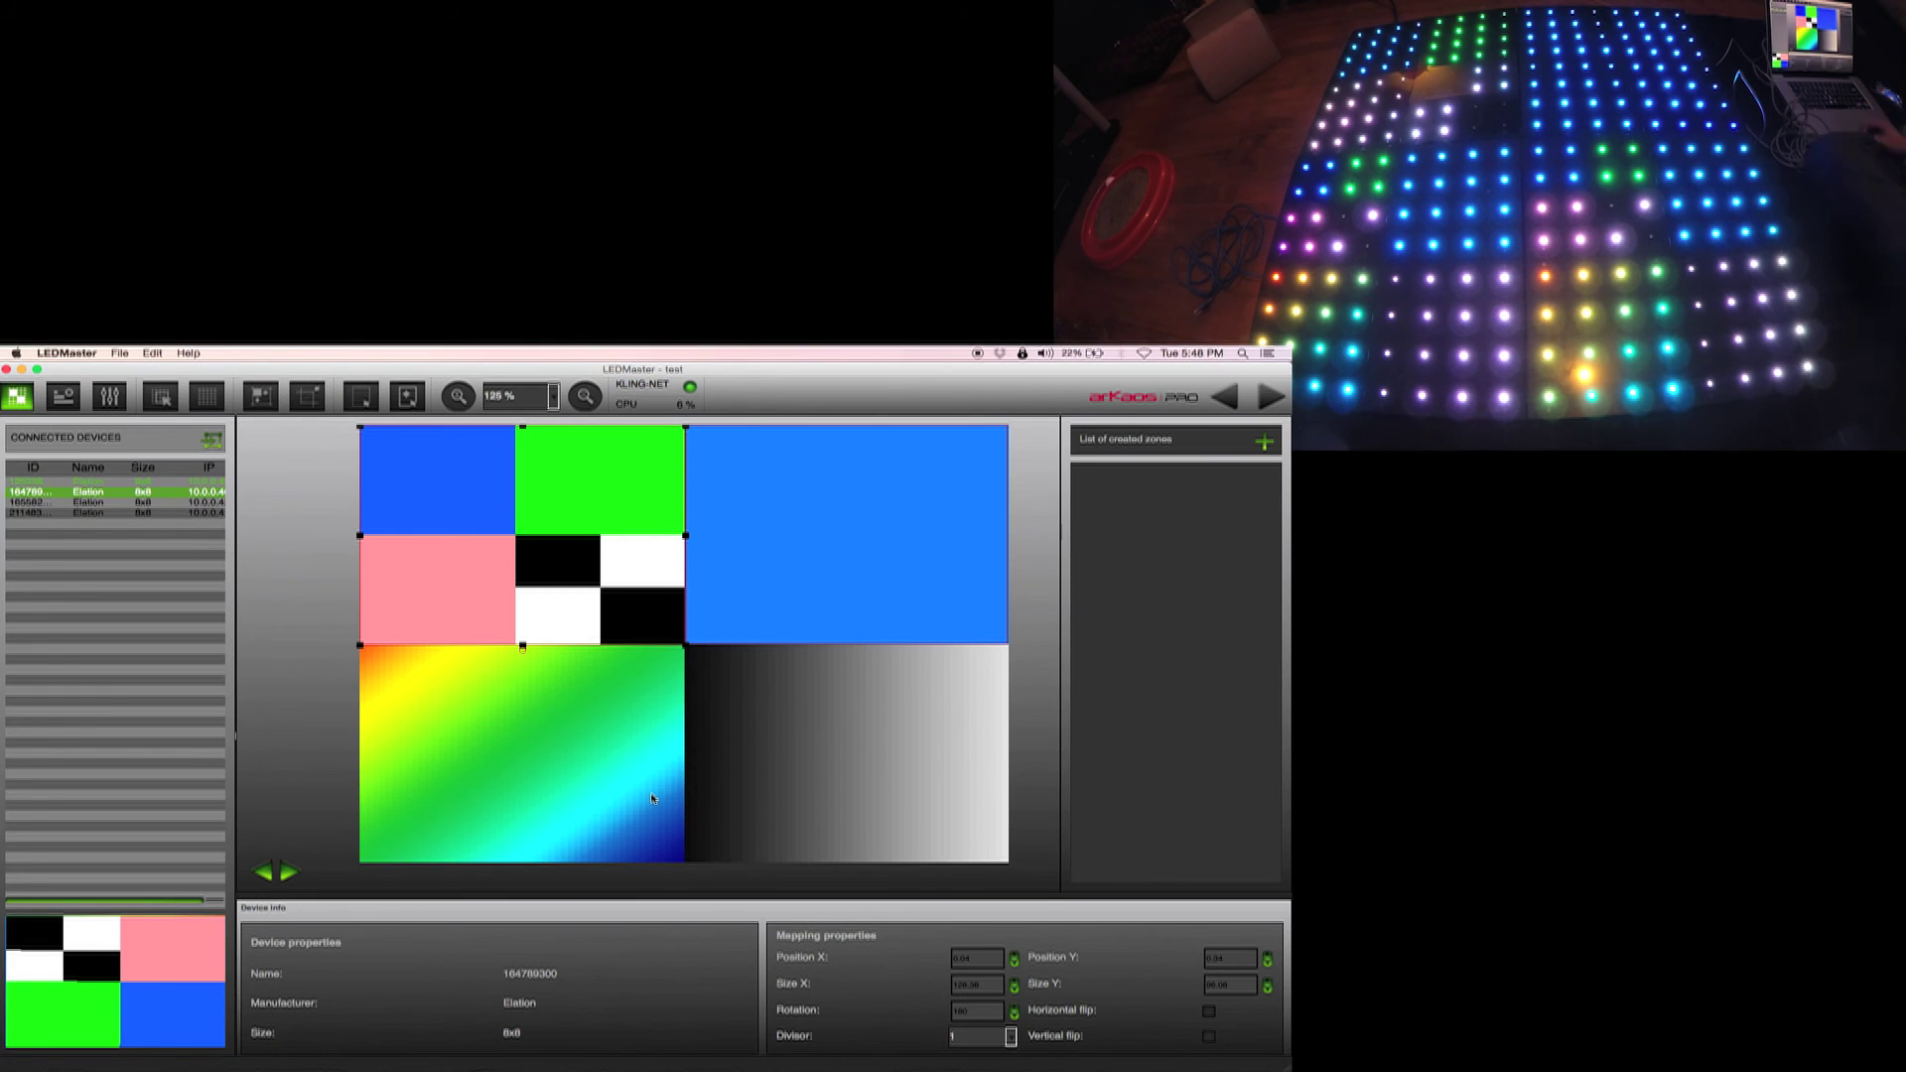
# Place the third panel over the lower-left rainbow quadrant and move the fourth to the grey quadrant's corner
pyautogui.moveTo(92, 507)
pyautogui.mouseDown()
pyautogui.moveTo(447, 673)
pyautogui.moveTo(489, 715)
pyautogui.moveTo(523, 499)
pyautogui.moveTo(371, 681)
pyautogui.moveTo(374, 656)
pyautogui.moveTo(677, 860)
pyautogui.mouseUp()
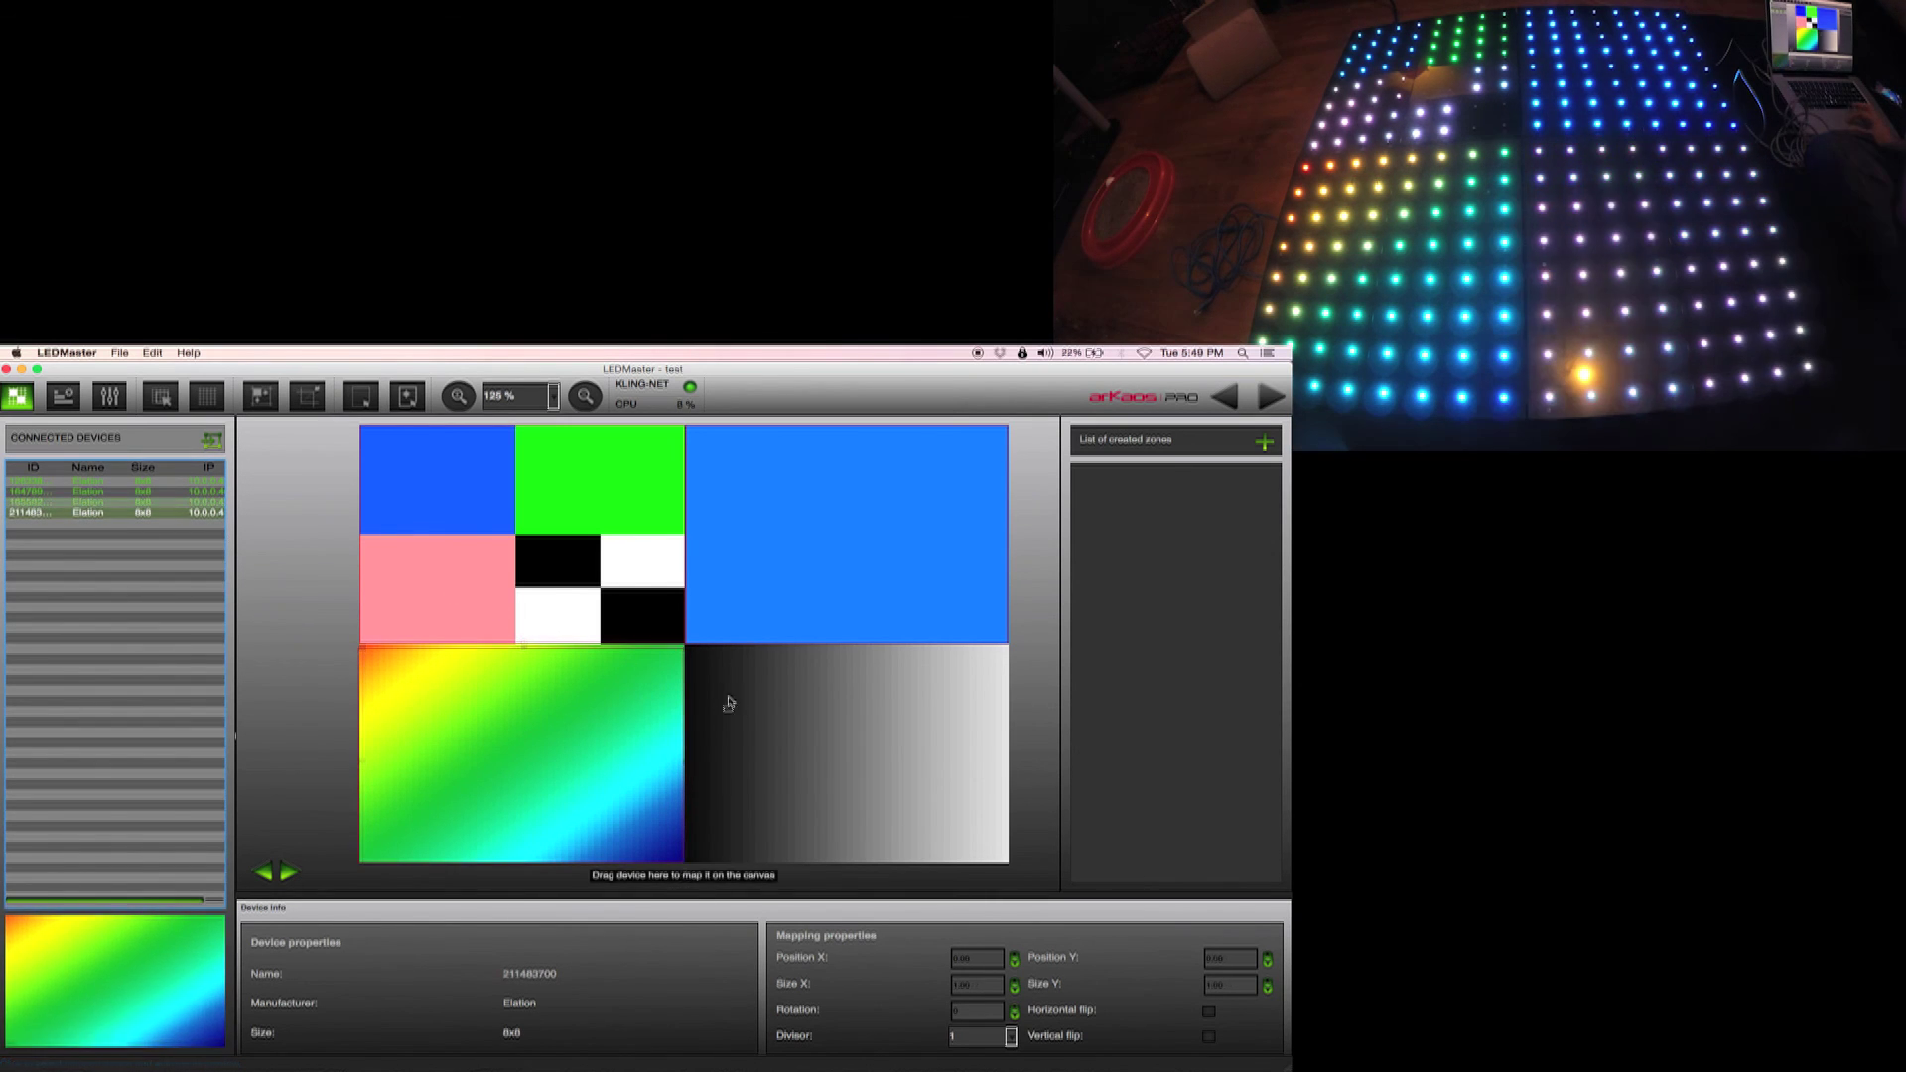
pyautogui.moveTo(736, 694)
pyautogui.mouseDown()
pyautogui.moveTo(681, 587)
pyautogui.moveTo(694, 490)
pyautogui.moveTo(727, 566)
pyautogui.moveTo(720, 666)
pyautogui.moveTo(696, 656)
pyautogui.mouseUp()
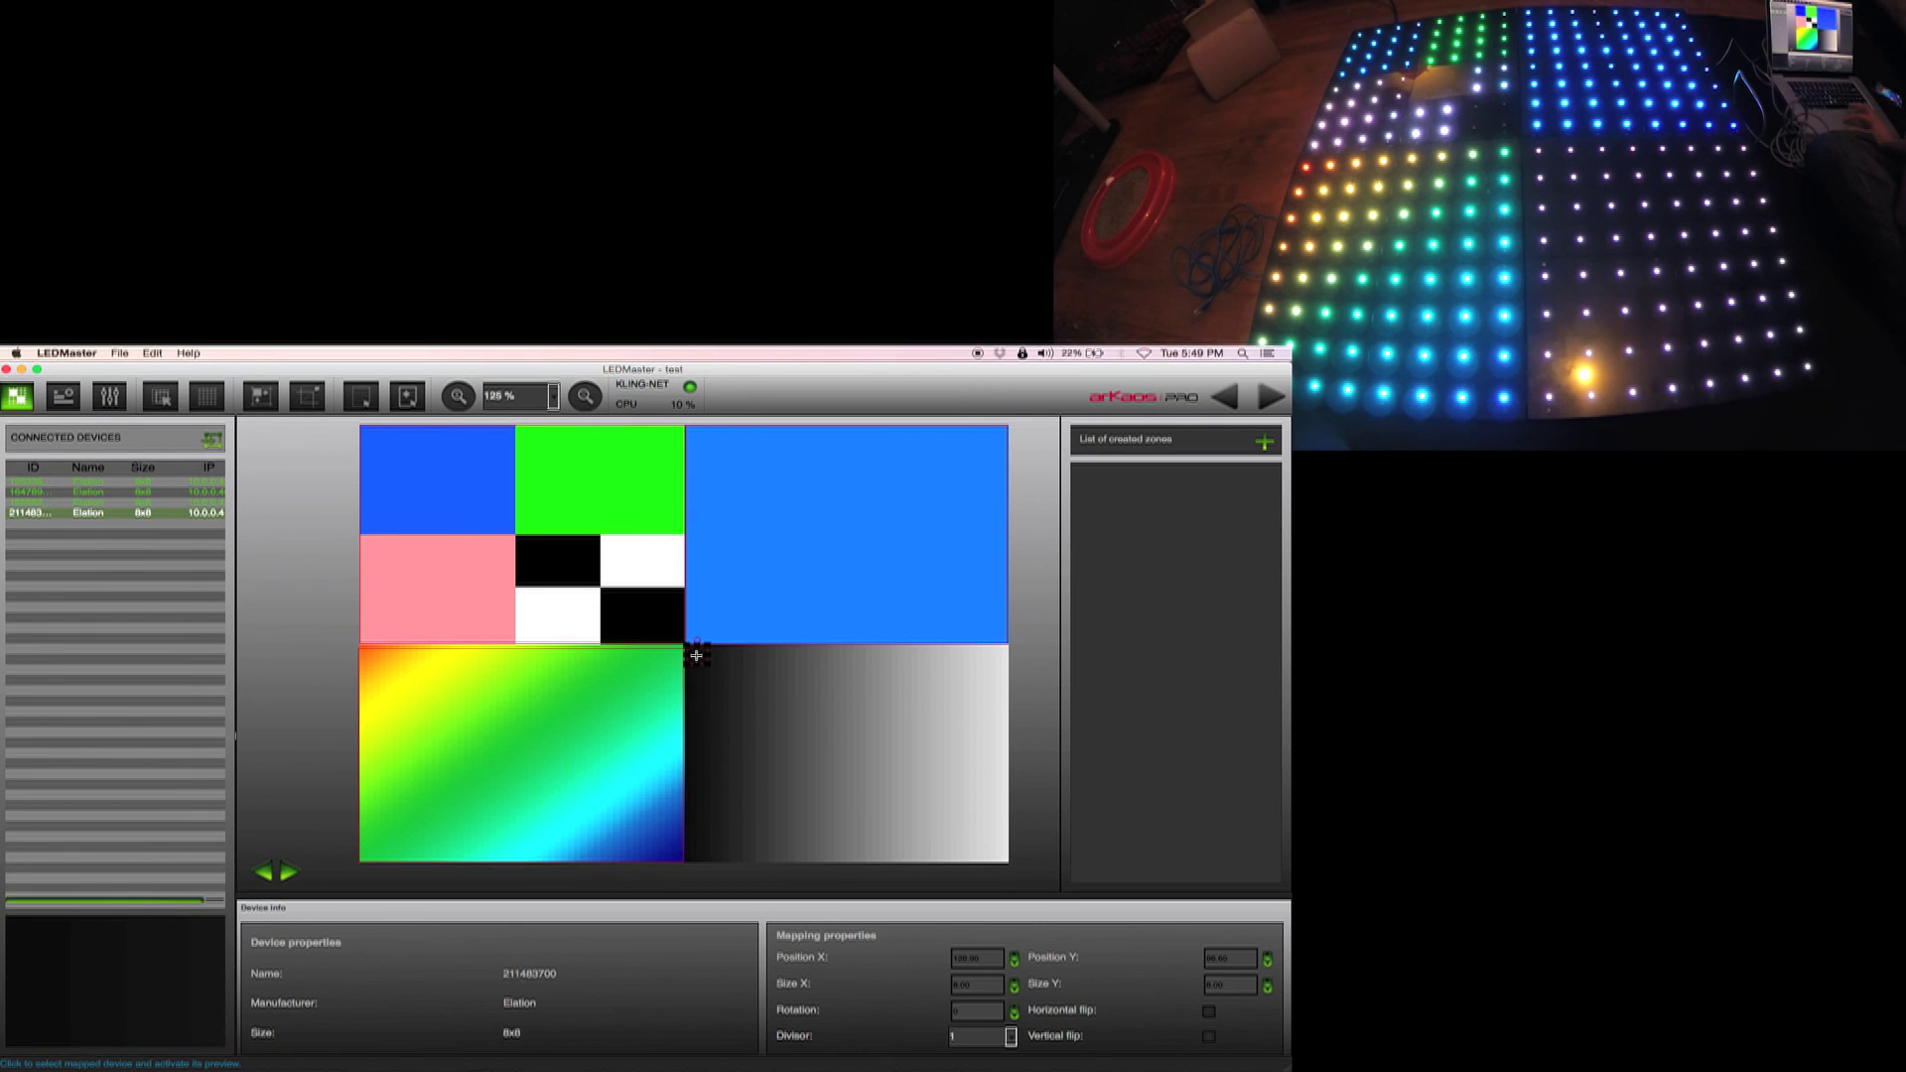
pyautogui.click(711, 673)
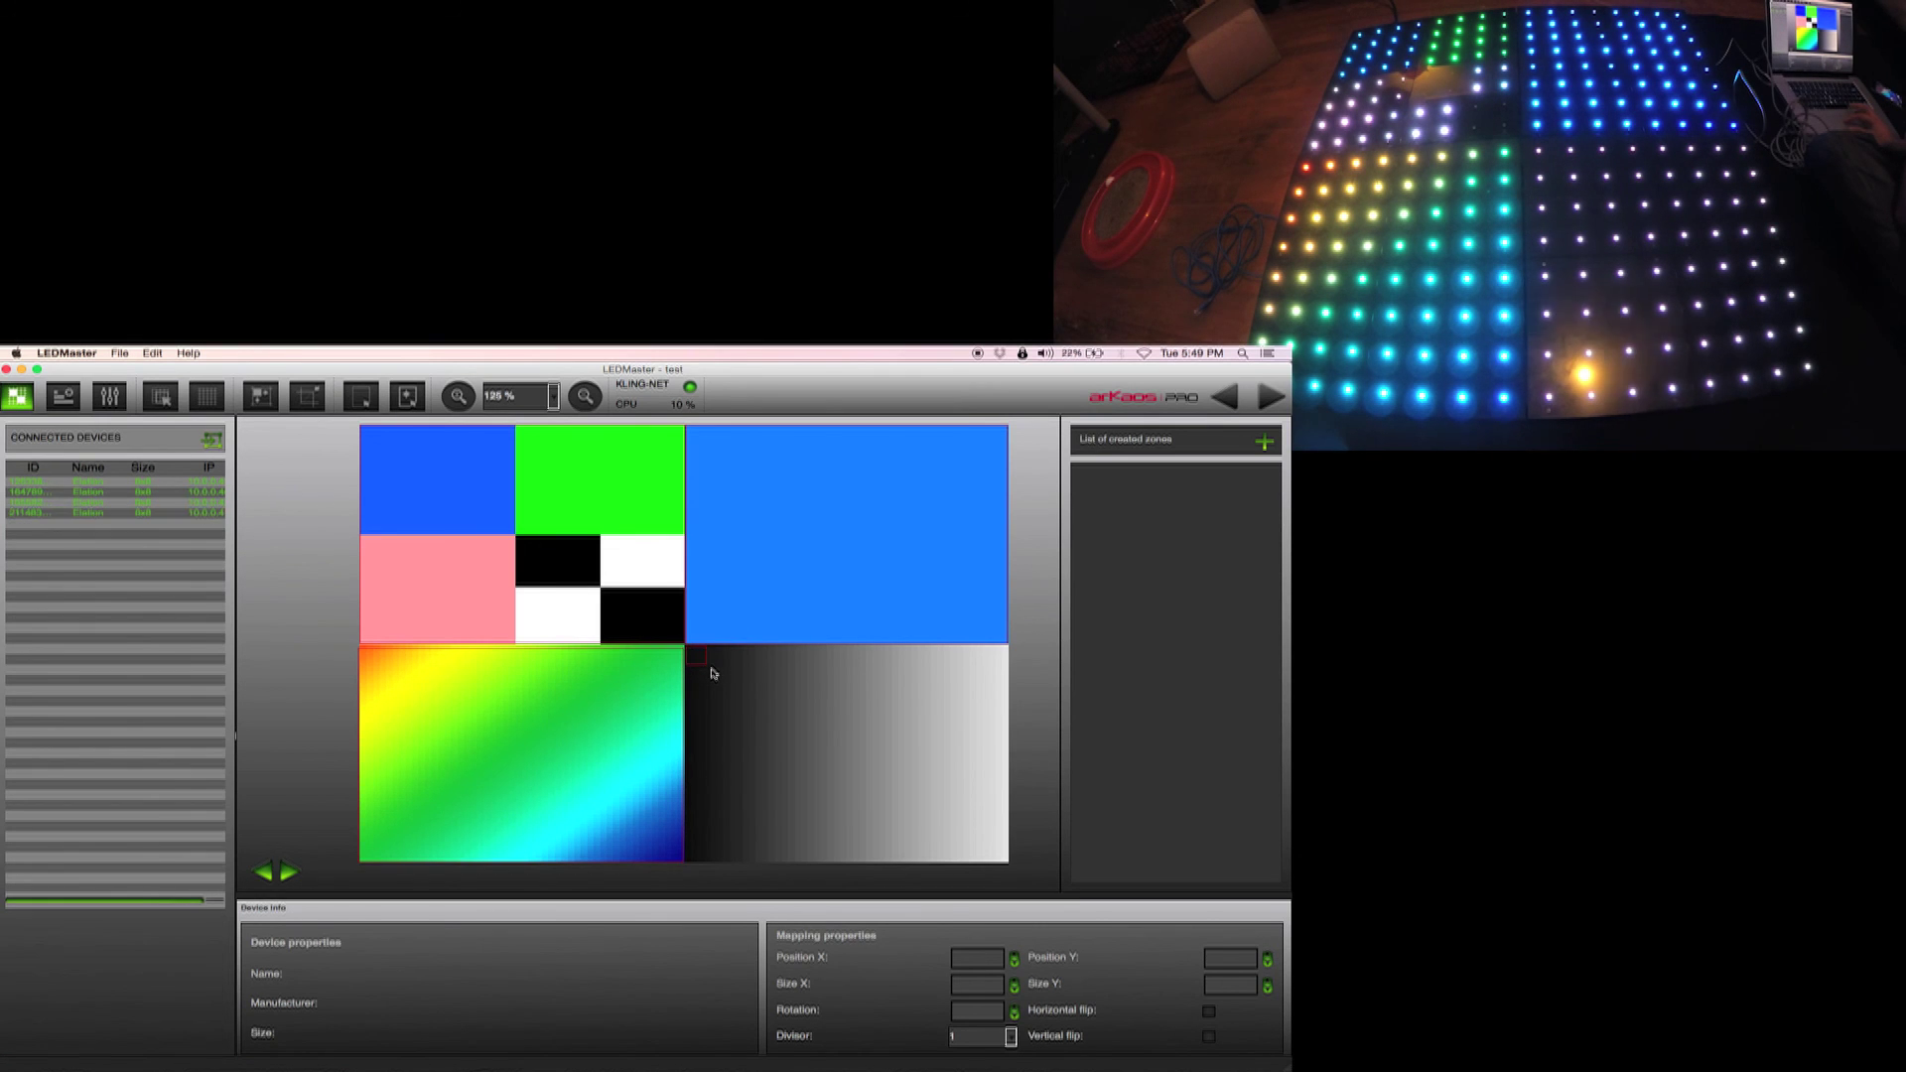
pyautogui.click(706, 671)
pyautogui.click(707, 670)
pyautogui.click(703, 662)
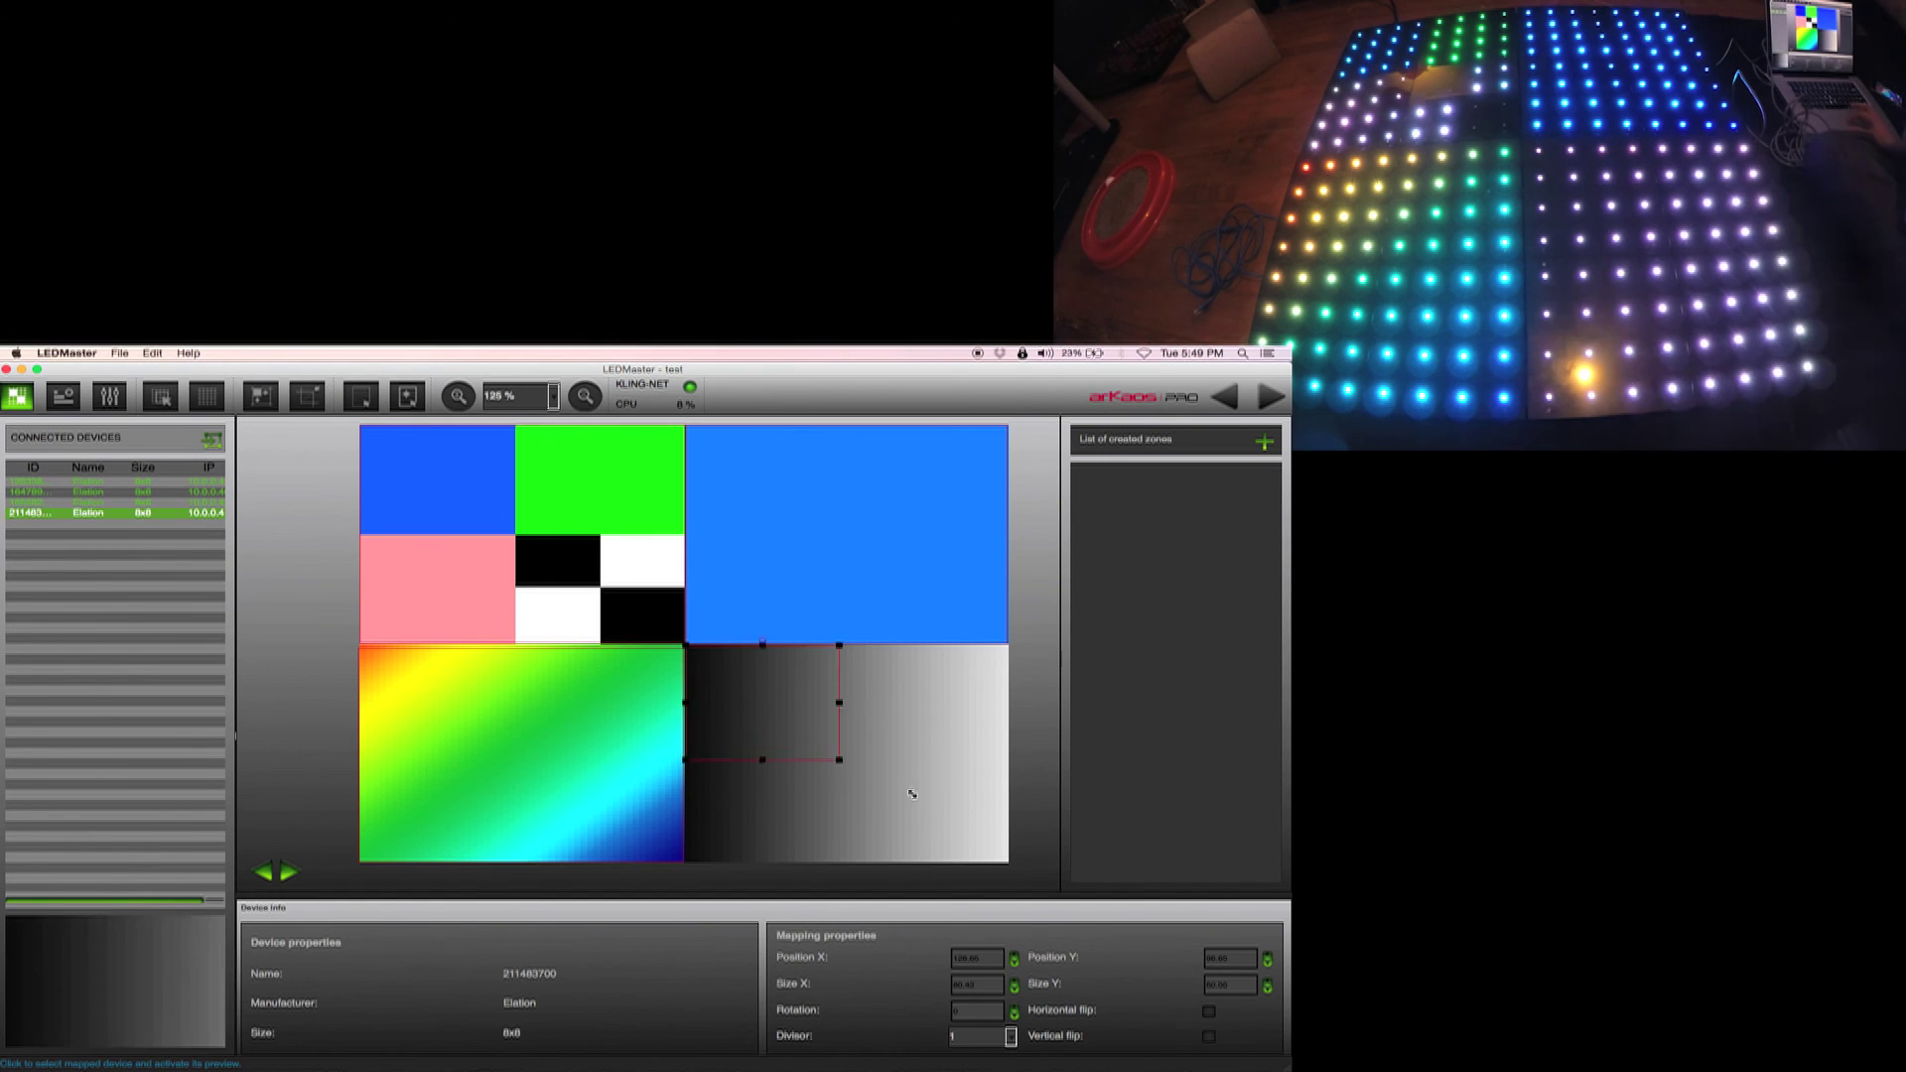